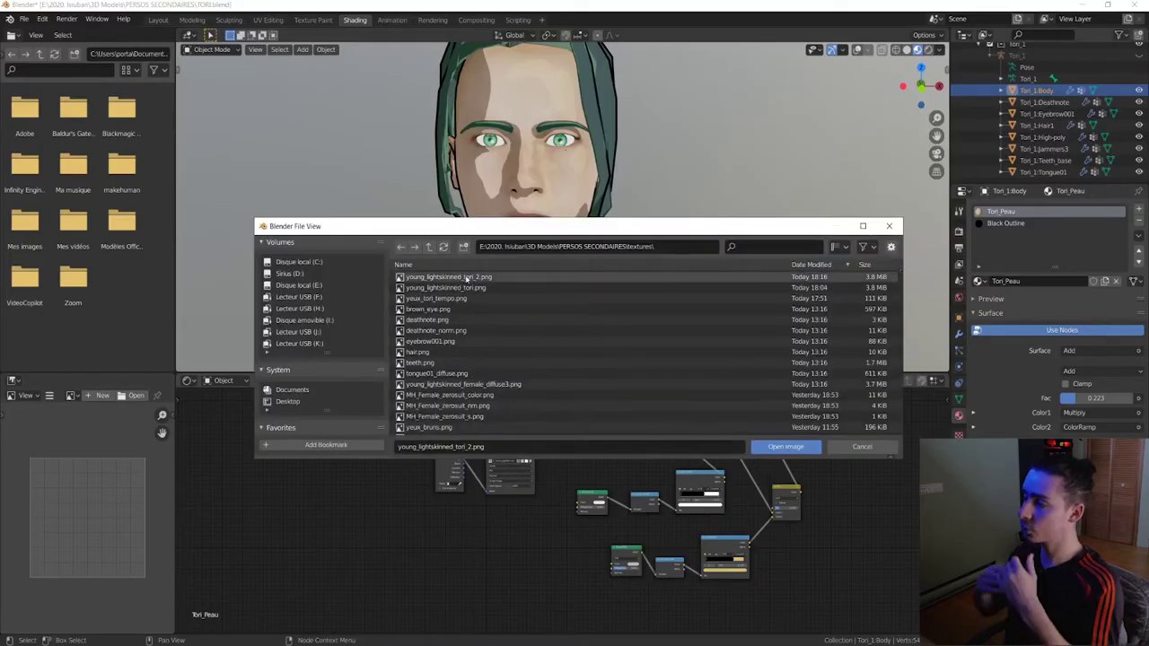
- Load the skin image into the Tori_Peau Image Texture node, then inspect the Cheveux Leni 1 hair mesh
double_click(449, 277)
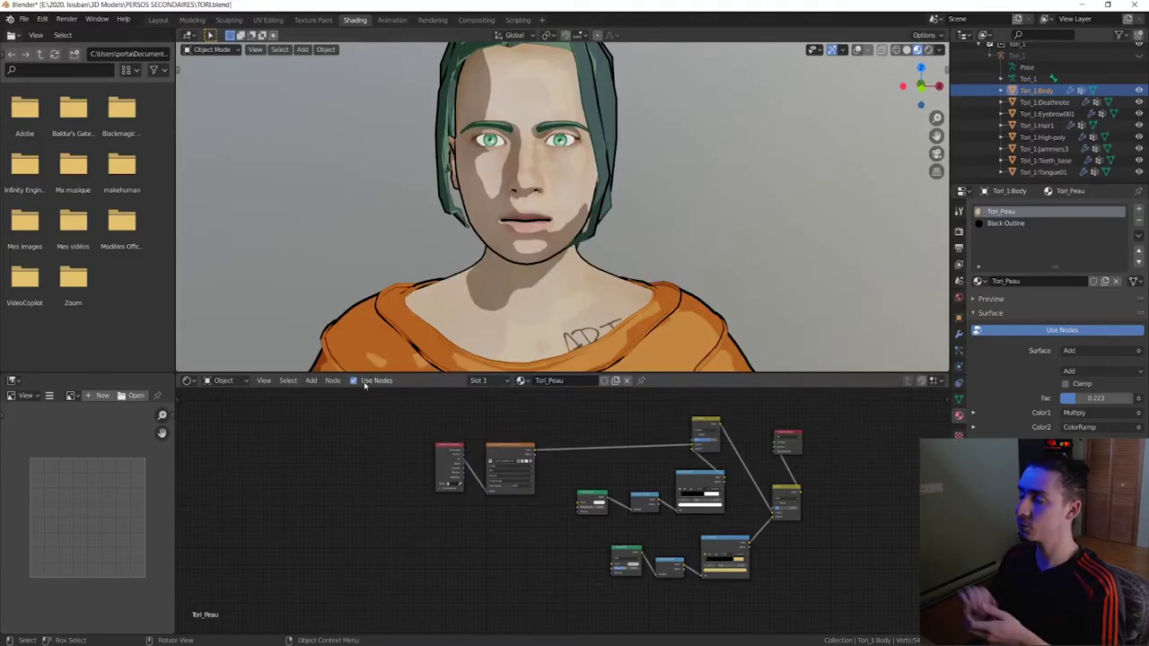
scroll(663, 329, "down", 2)
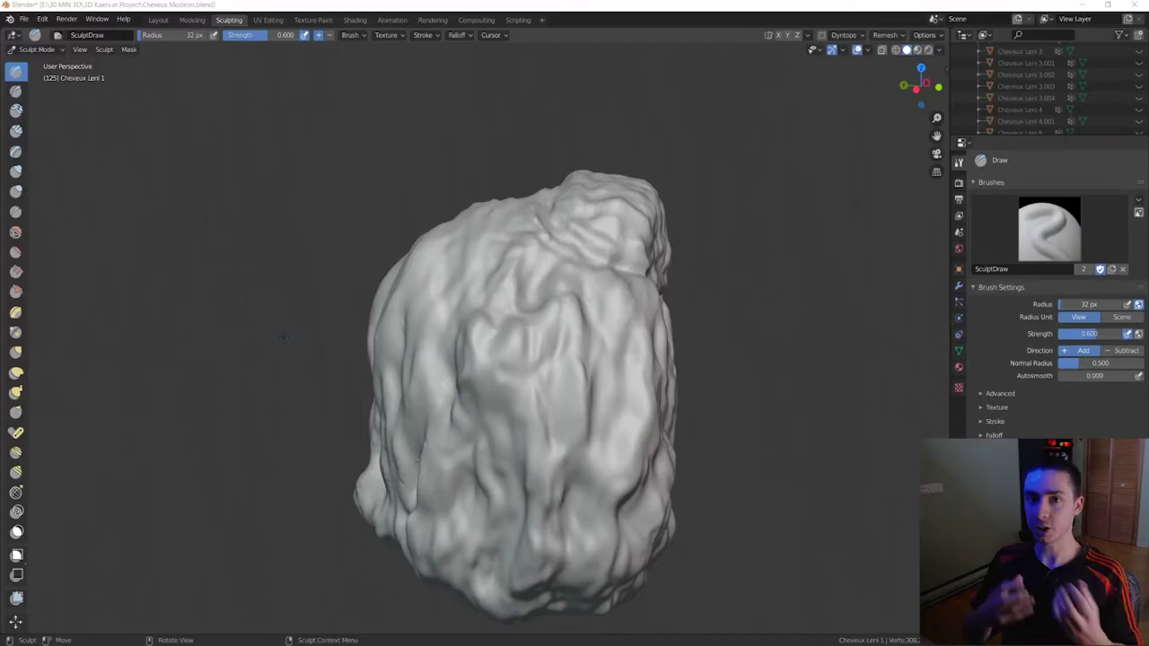
middle_click_drag(283, 337, 612, 280)
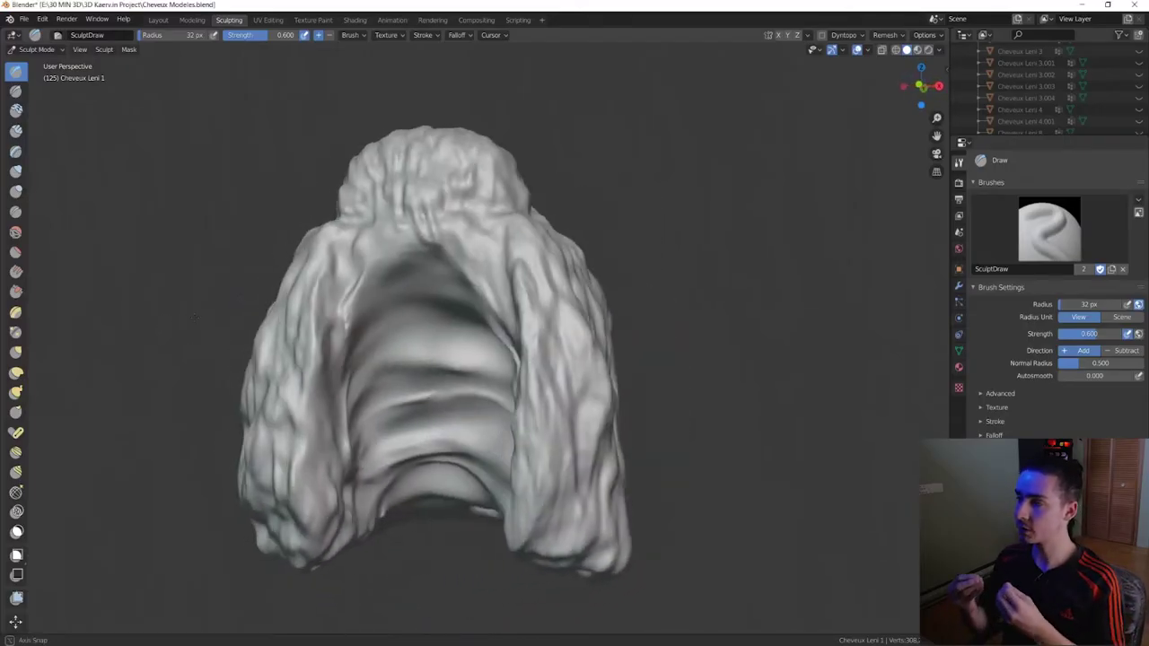
- Give Leni the Cheveux Leni 1 hairstyle and turn the model to view it from several sides
scroll(612, 280, "up", 4)
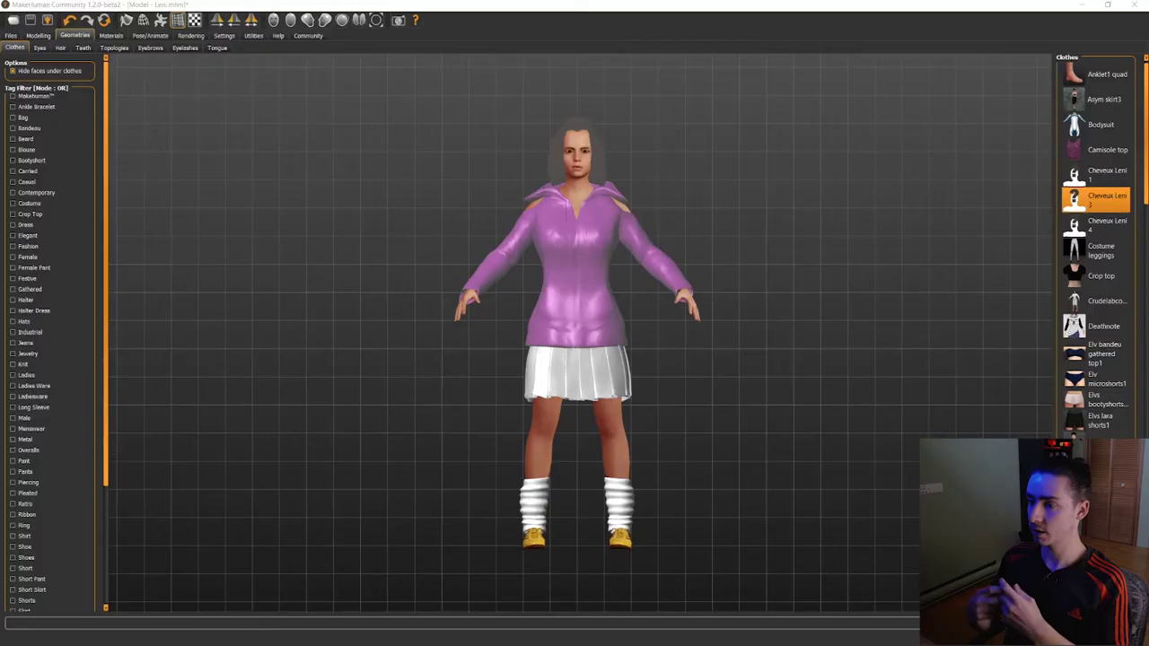
scroll(689, 228, "up", 3)
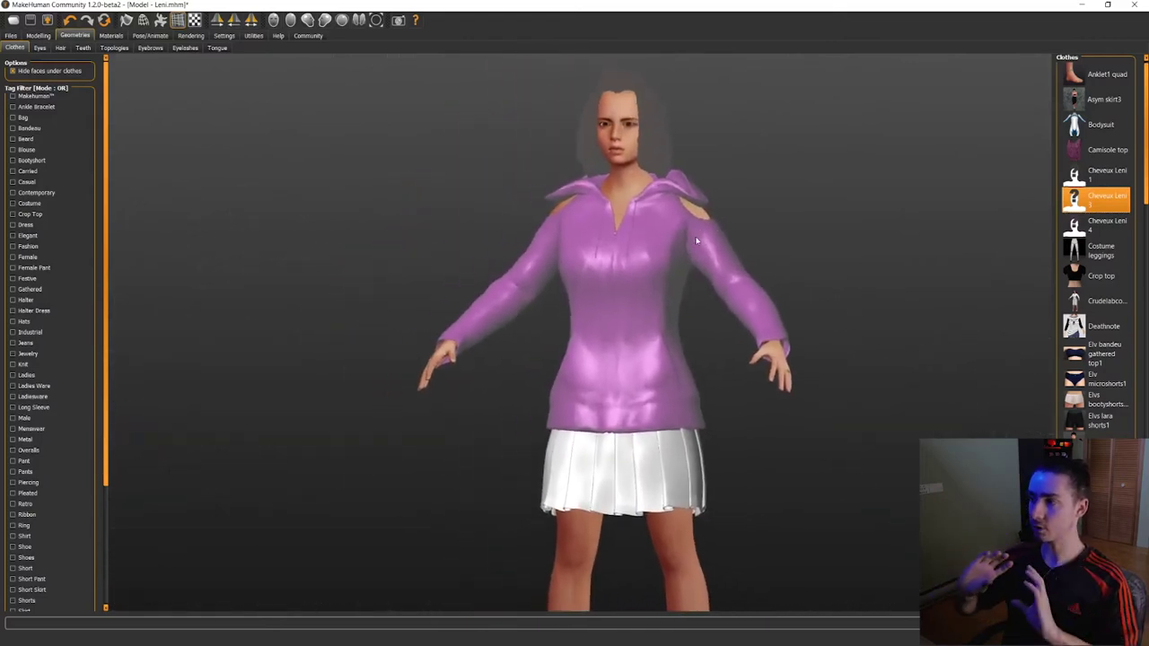
scroll(696, 240, "up", 2)
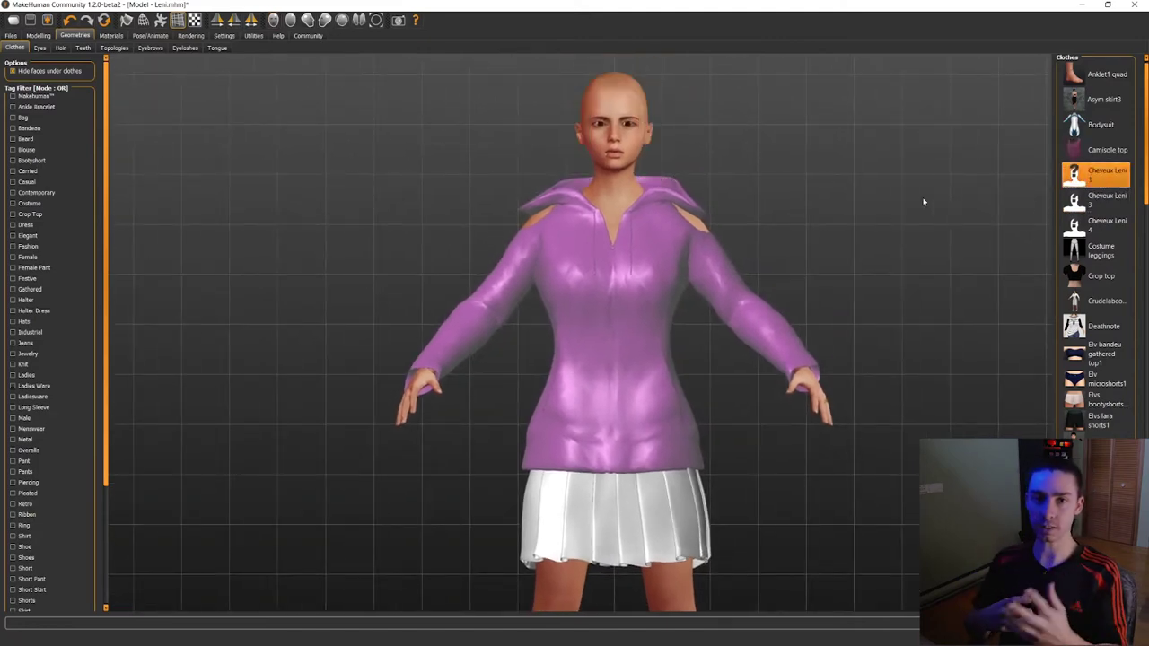
mouse_move(733, 183)
left_mouse_down()
mouse_move(762, 184)
mouse_move(656, 181)
mouse_move(709, 192)
mouse_move(734, 180)
left_mouse_up()
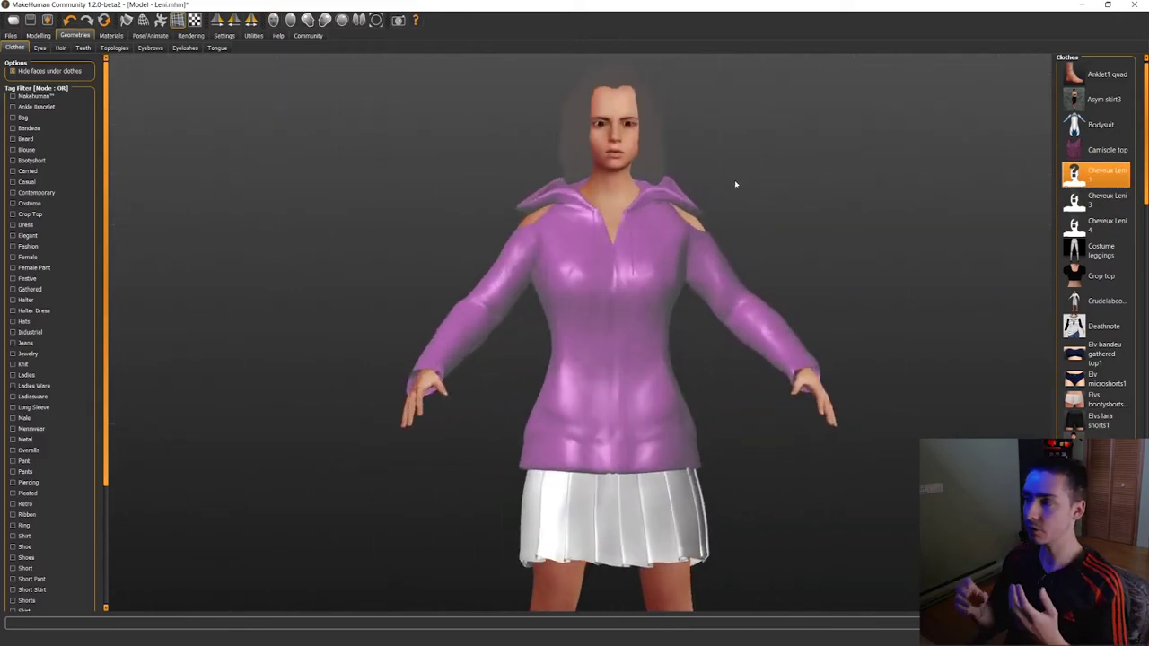
scroll(729, 180, "up", 2)
scroll(729, 181, "down", 2)
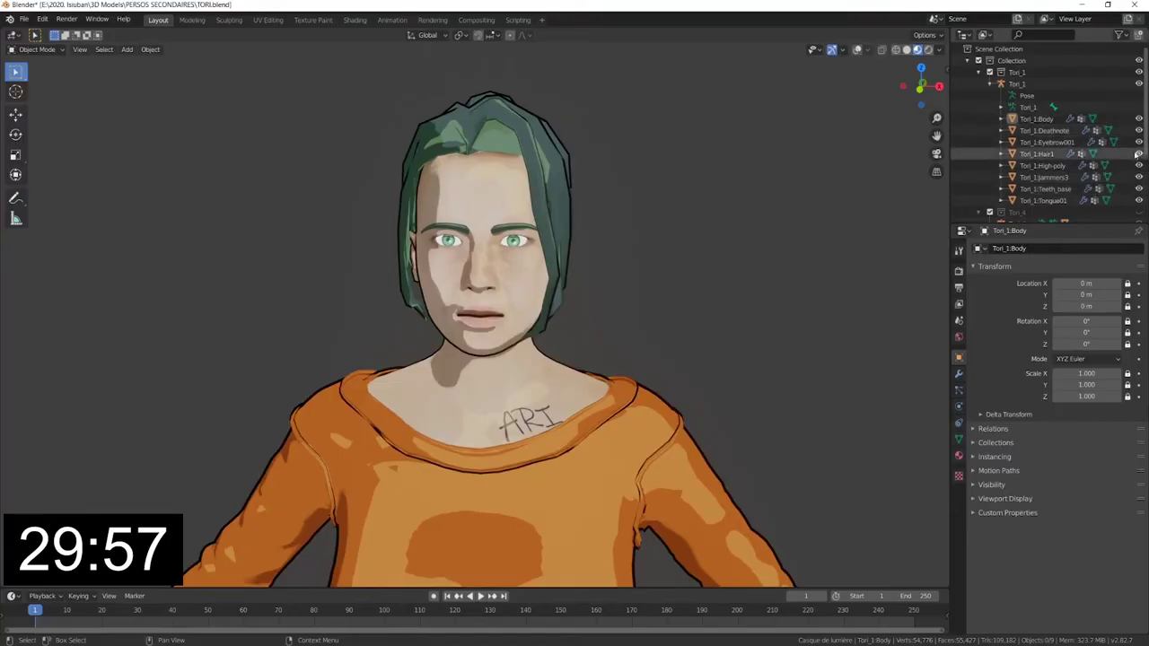
- Hide the character's hair and add a UV sphere to the scene
left_click(1138, 154)
scroll(1042, 153, "down", 5)
middle_click_drag(296, 99, 116, 91)
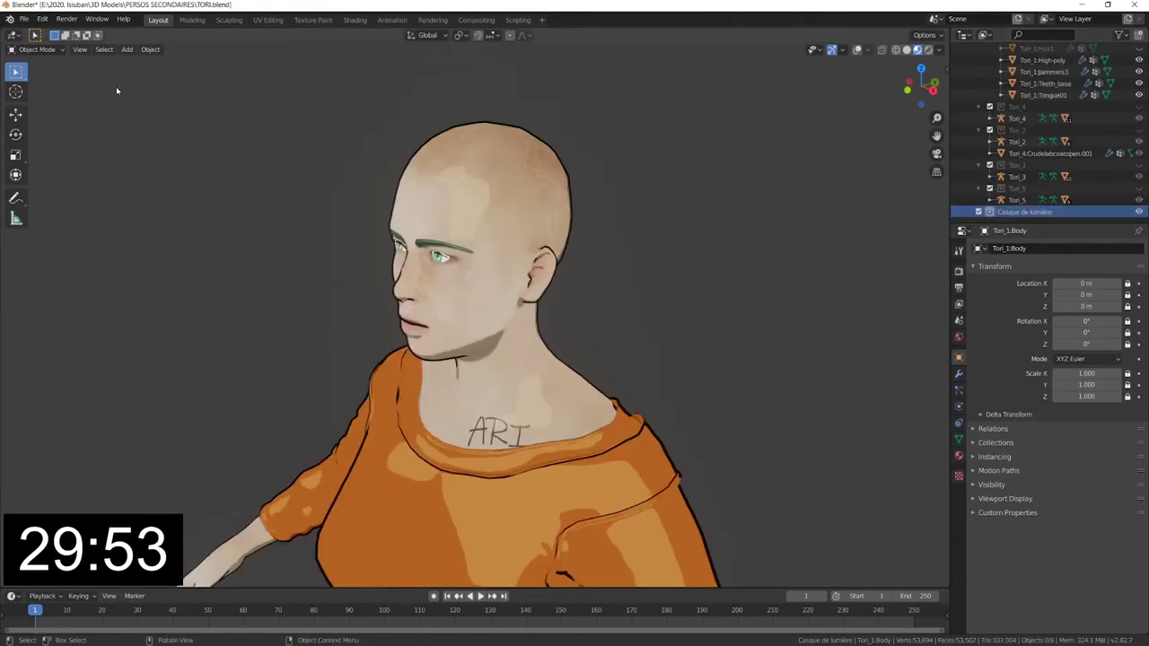
left_click(128, 50)
mouse_move(161, 63)
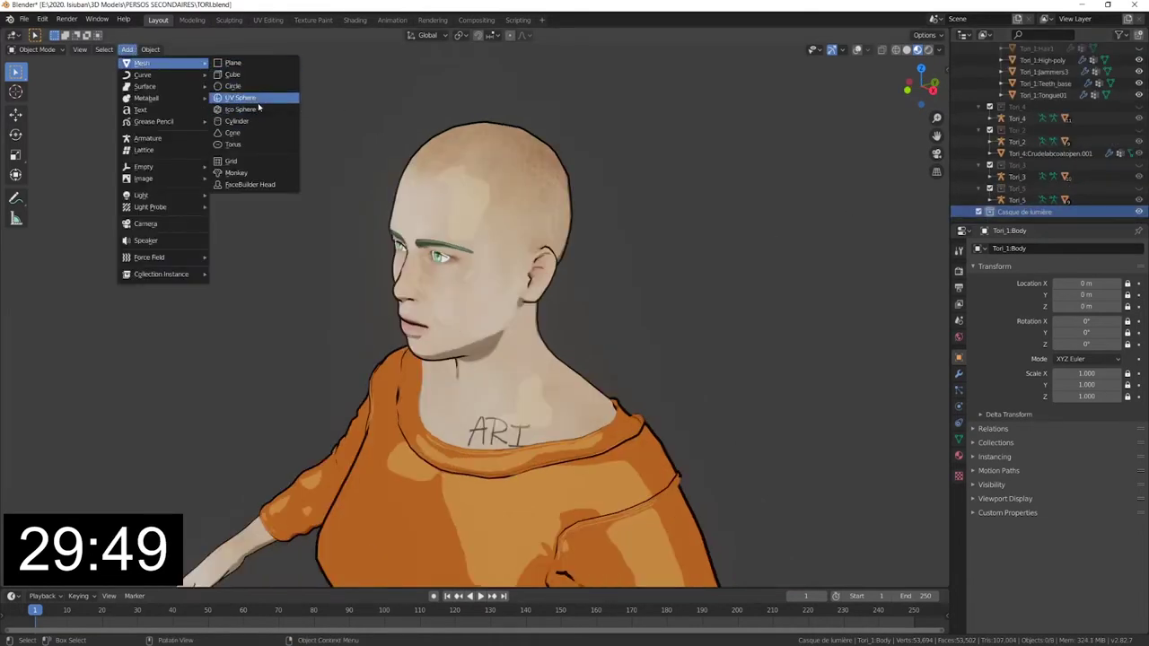
left_click(257, 100)
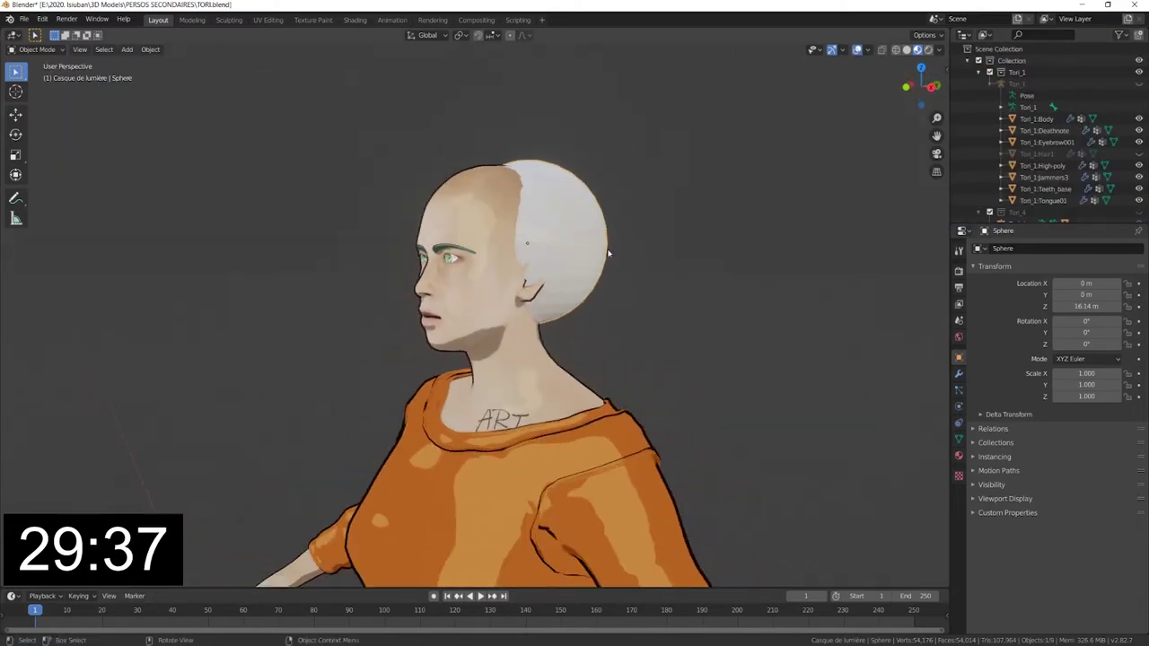
- Move the sphere along Y to sit over Tori's head and switch it to Edit Mode
mouse_move(608, 254)
middle_mouse_down()
mouse_move(584, 296)
mouse_move(528, 302)
middle_mouse_up()
key("g")
key("y")
left_click(586, 302)
key("g")
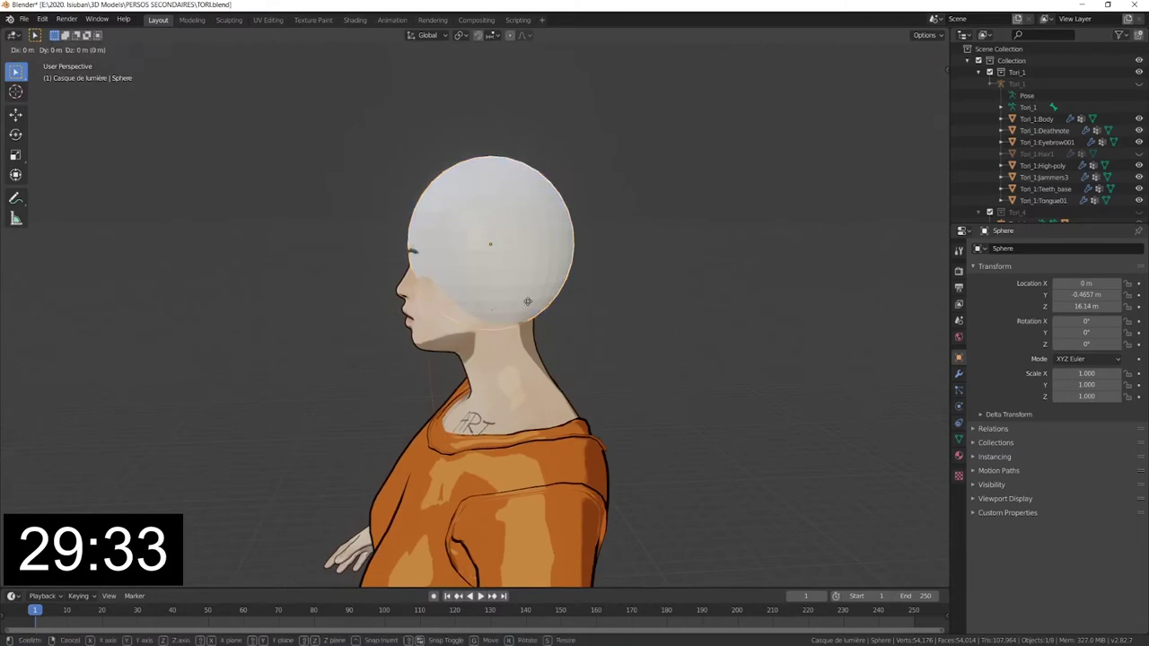
left_click(521, 298)
mouse_move(520, 298)
middle_mouse_down()
mouse_move(546, 357)
mouse_move(635, 343)
mouse_move(566, 337)
middle_mouse_up()
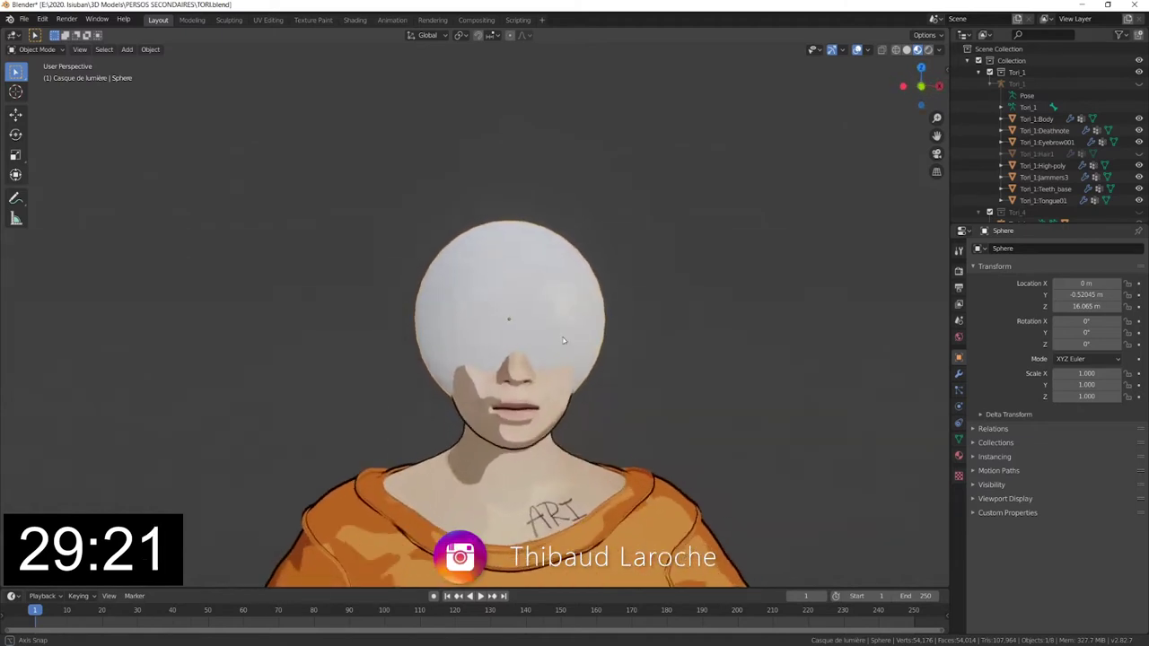
key("Tab")
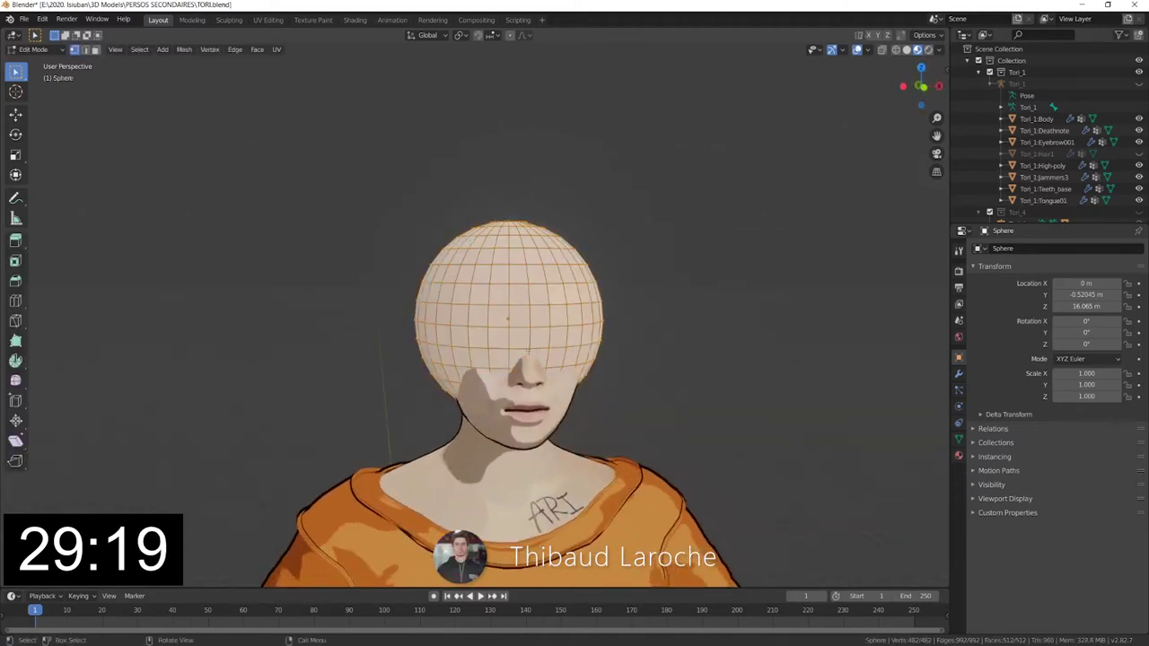
- Pull the sphere's lower vertices down along Z around the skull, leaving the face-area vertices out
middle_click_drag(566, 338, 565, 274)
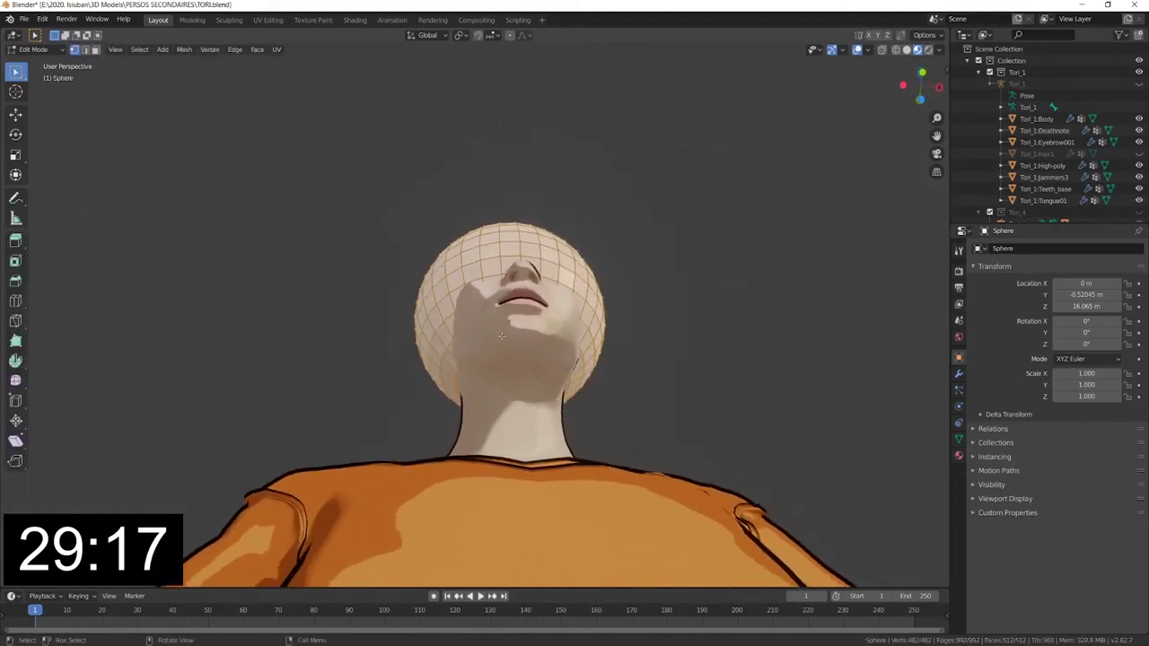
middle_click_drag(501, 336, 503, 346)
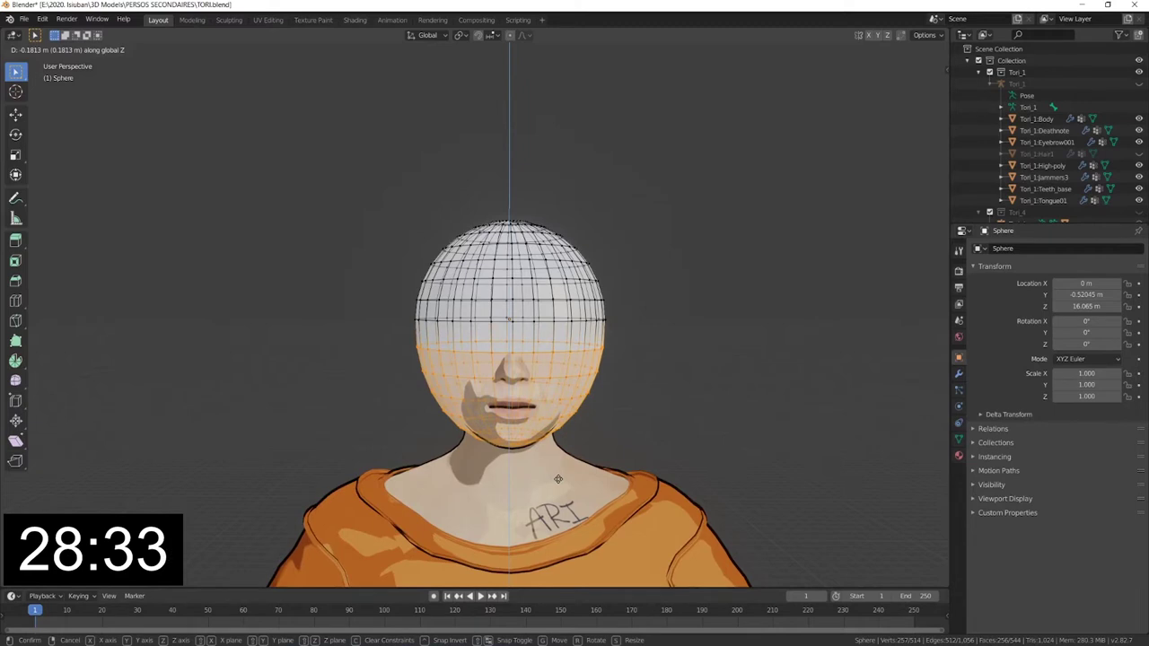
left_click(558, 479)
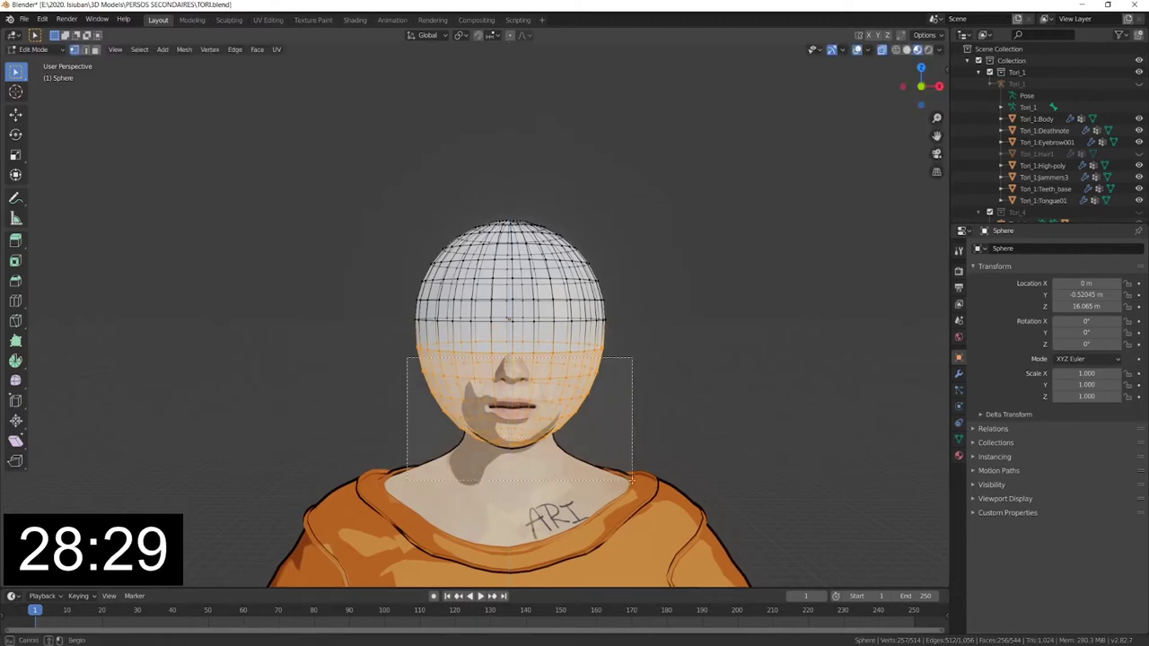
left_click_drag(632, 480, 632, 480)
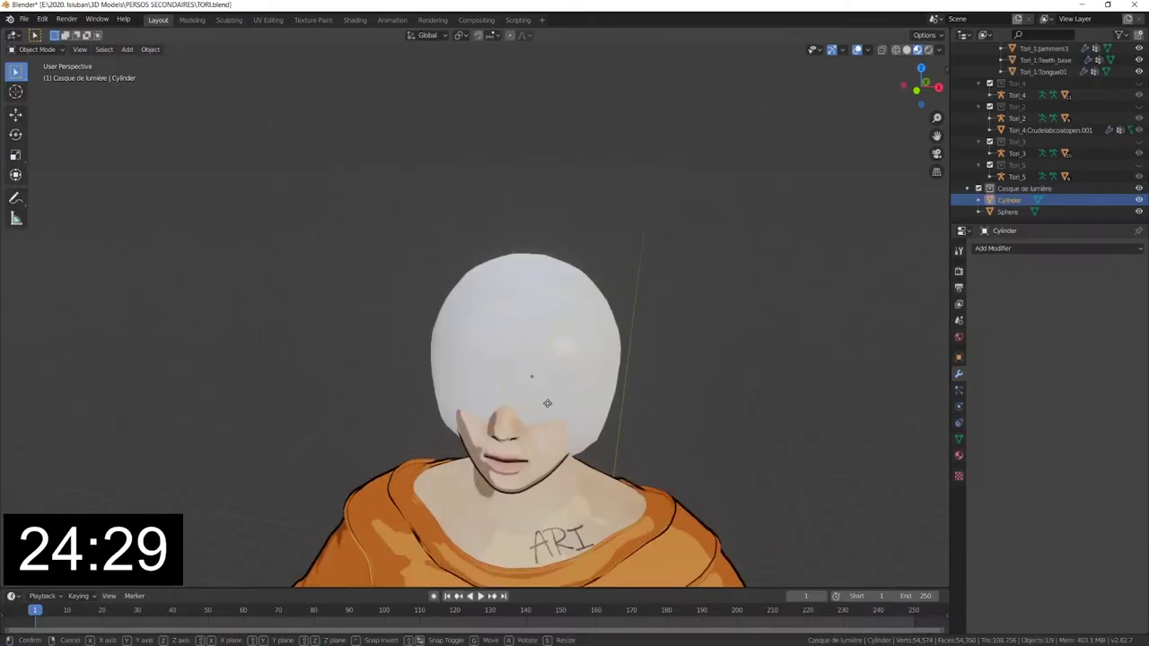
- Position the duplicated cylinder over the eye and face its lens disc head-on
left_click(519, 439)
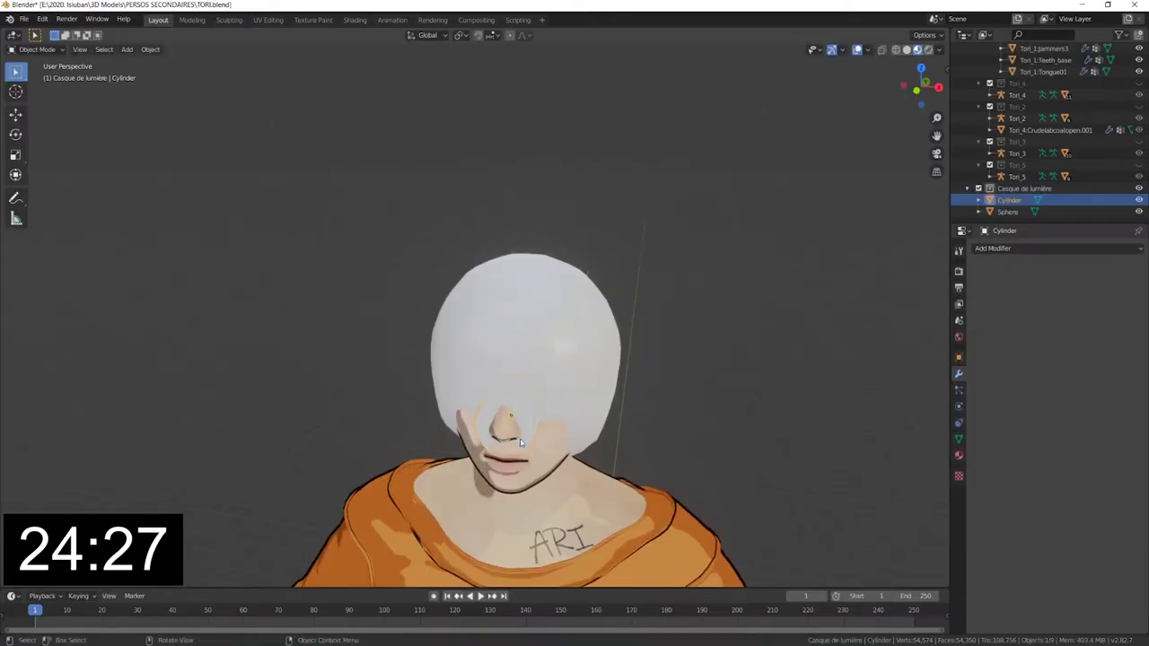
middle_click_drag(519, 439, 542, 420)
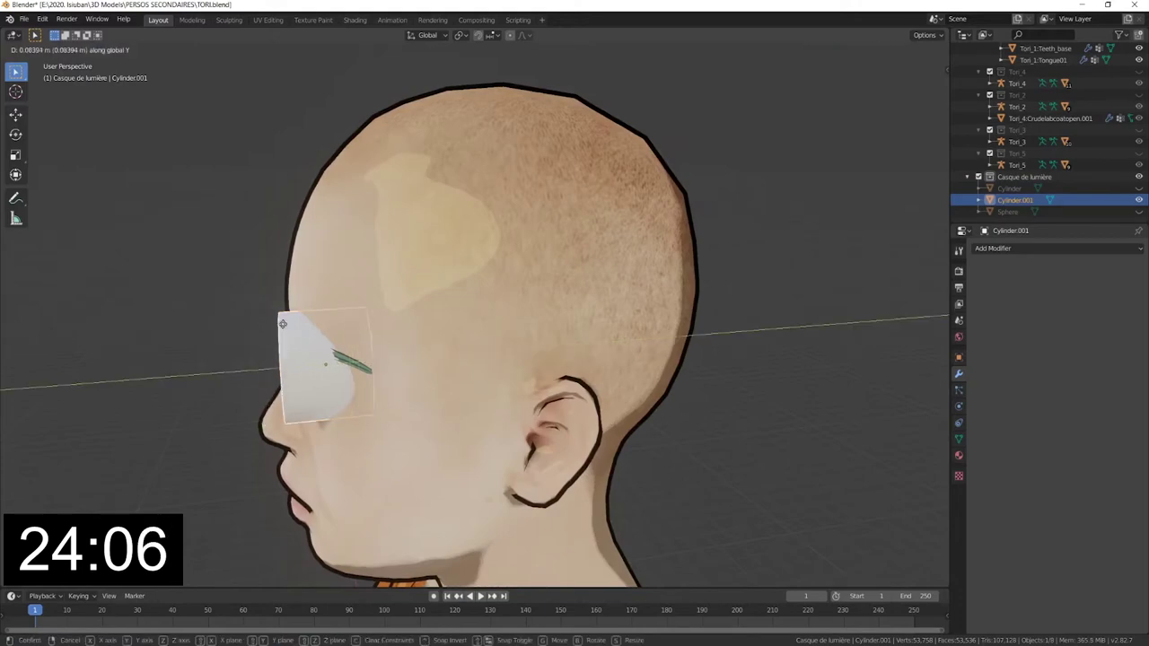
mouse_move(258, 328)
middle_mouse_down()
mouse_move(412, 312)
mouse_move(400, 335)
middle_mouse_up()
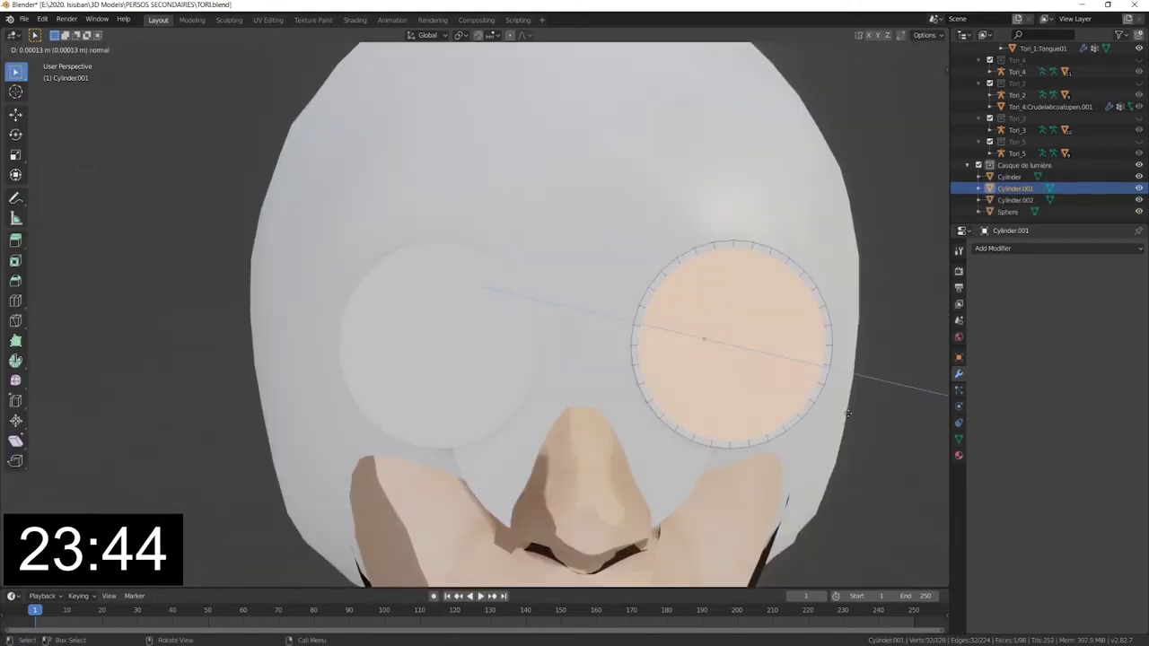
- Extrude the lens face and push it forward along Y to form the goggle eyepiece
left_click(848, 413)
middle_click_drag(848, 413, 877, 429)
key("g")
key("y")
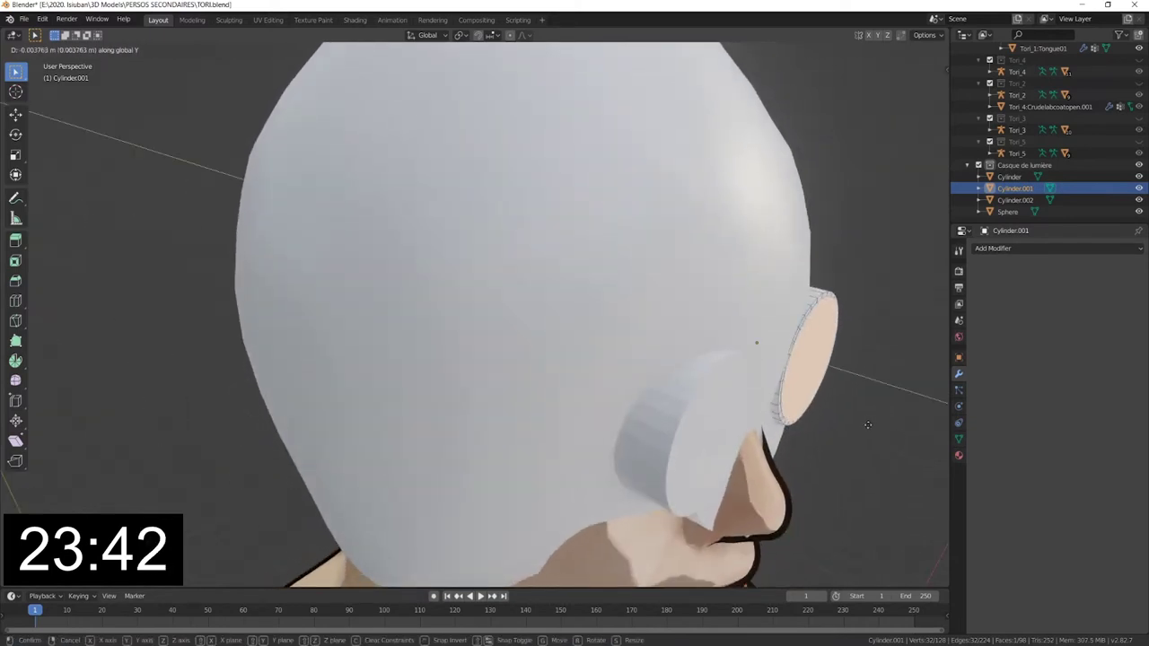
left_click(871, 425)
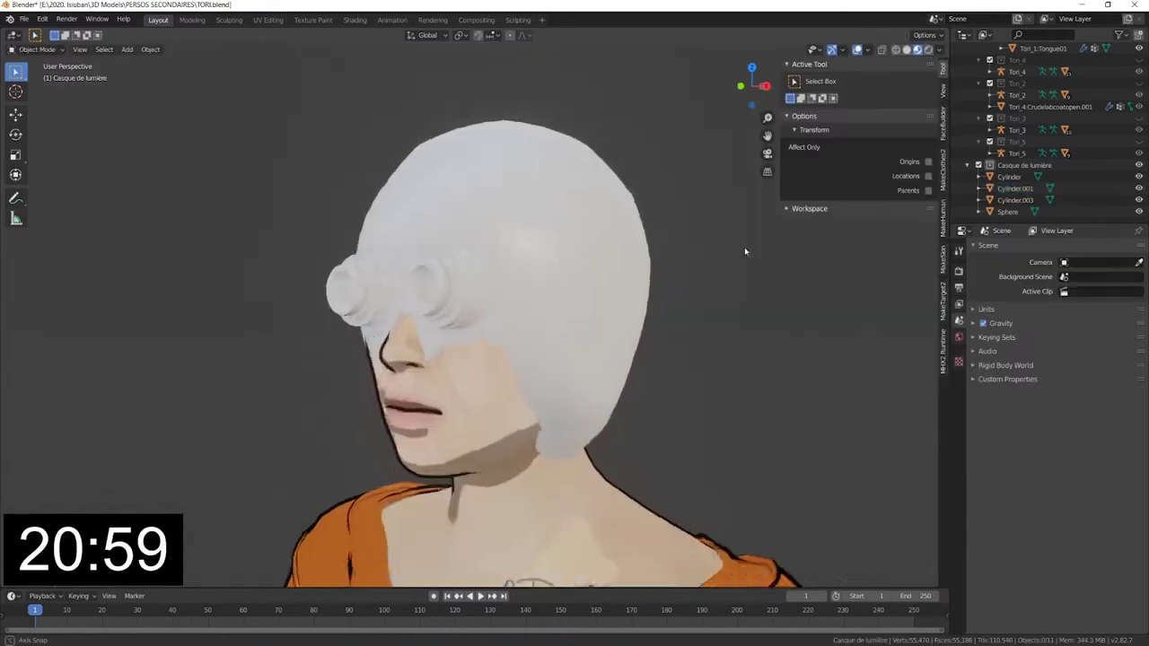
- Move the selected top plate faces to raise the helmet's plates
middle_click_drag(744, 246, 766, 276)
scroll(737, 286, "down", 2)
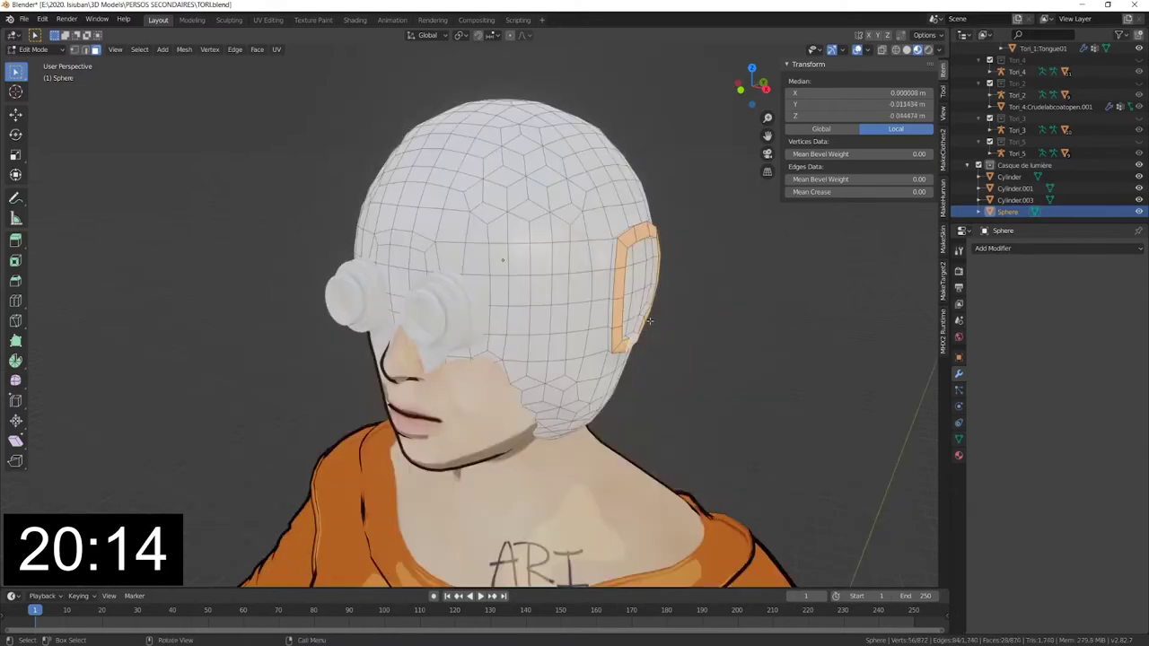
middle_click_drag(599, 309, 654, 309)
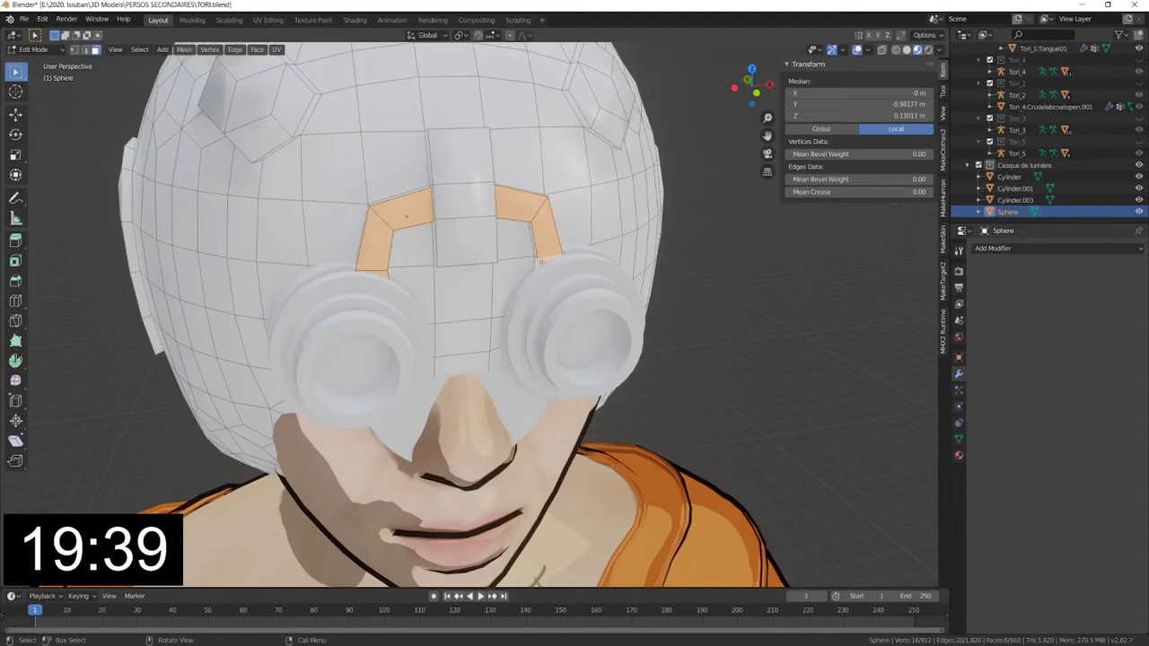
key("g")
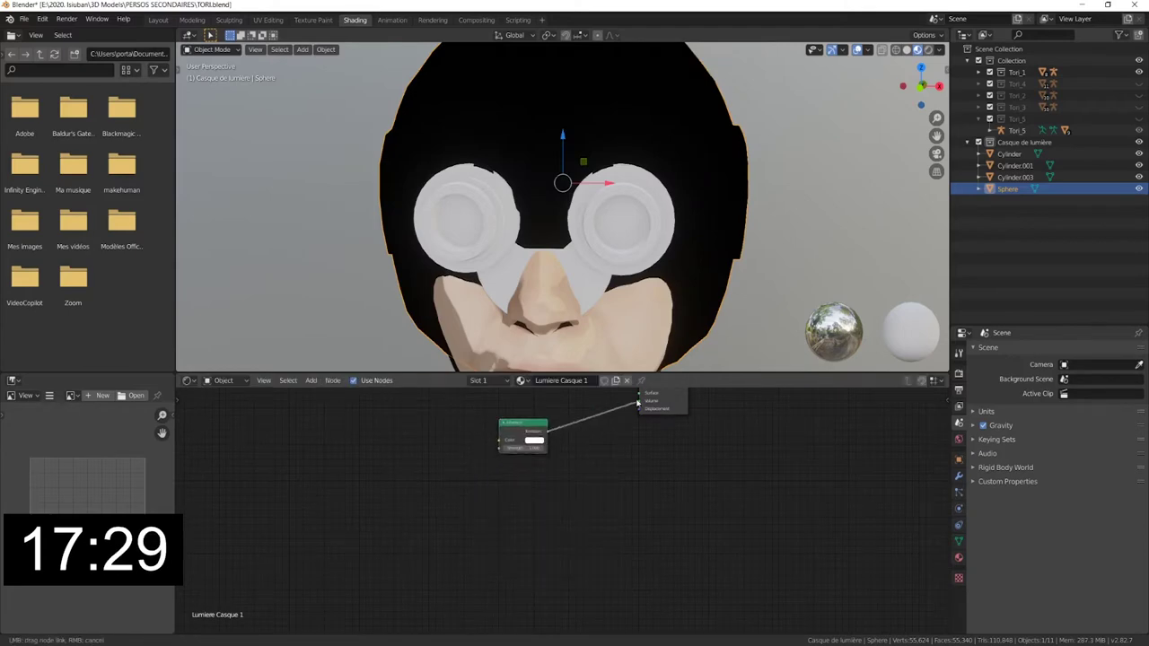
- Connect the Emission to the material Surface and raise its strength so the helmet glows pink
left_click_drag(638, 404, 637, 404)
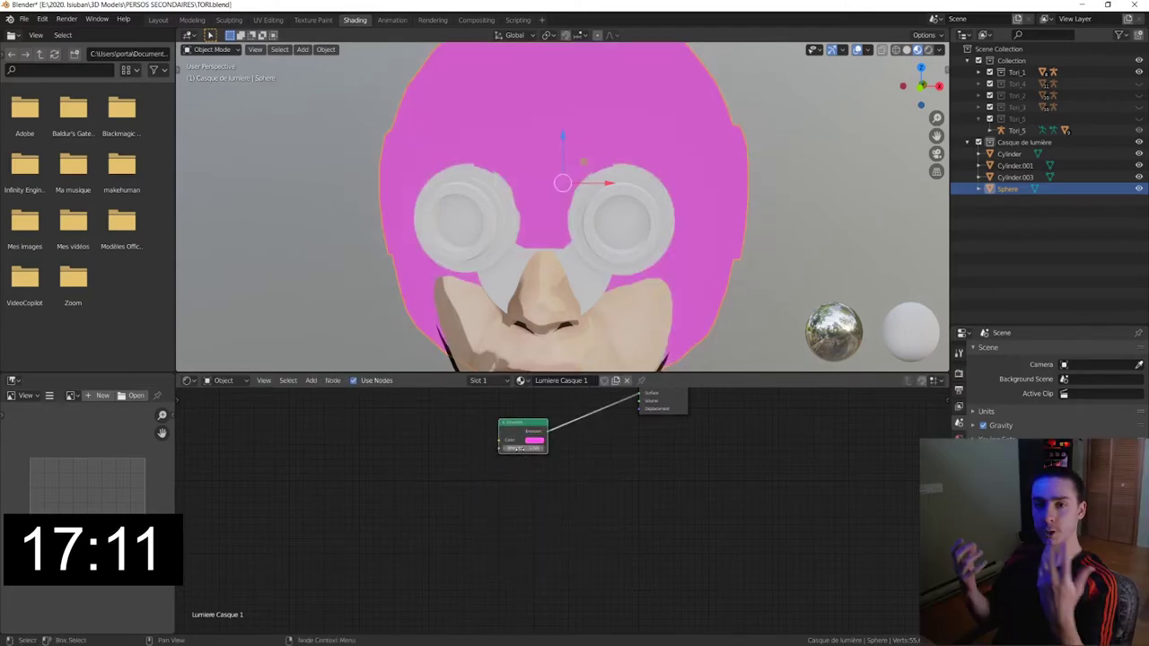
left_click_drag(519, 448, 539, 448)
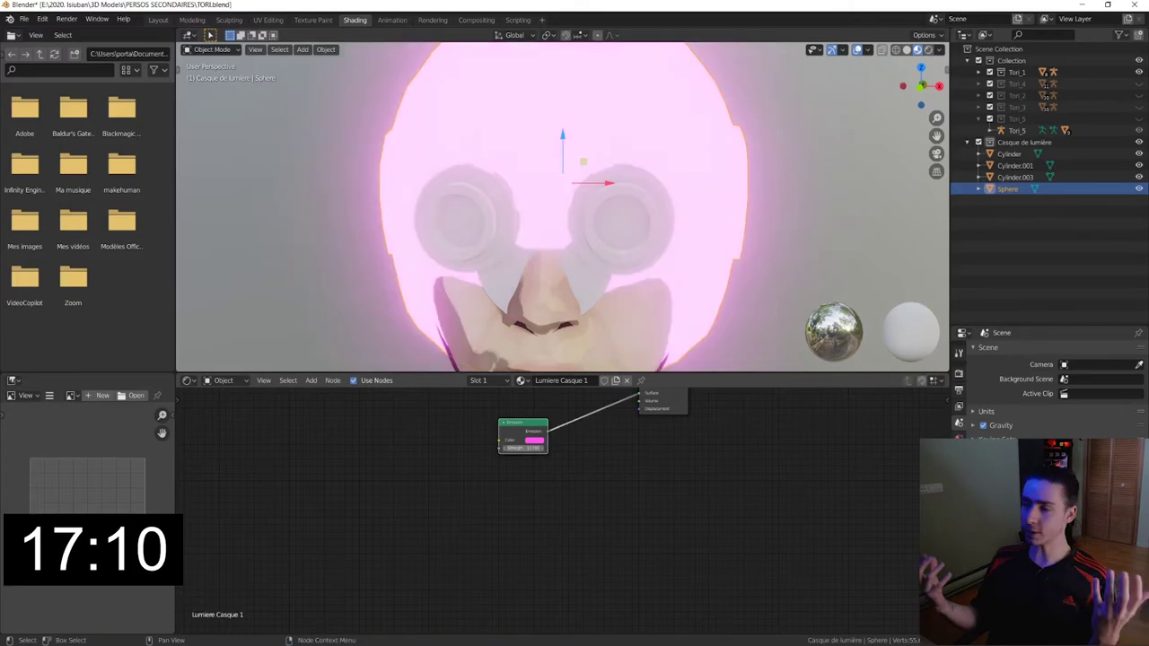
left_click(958, 372)
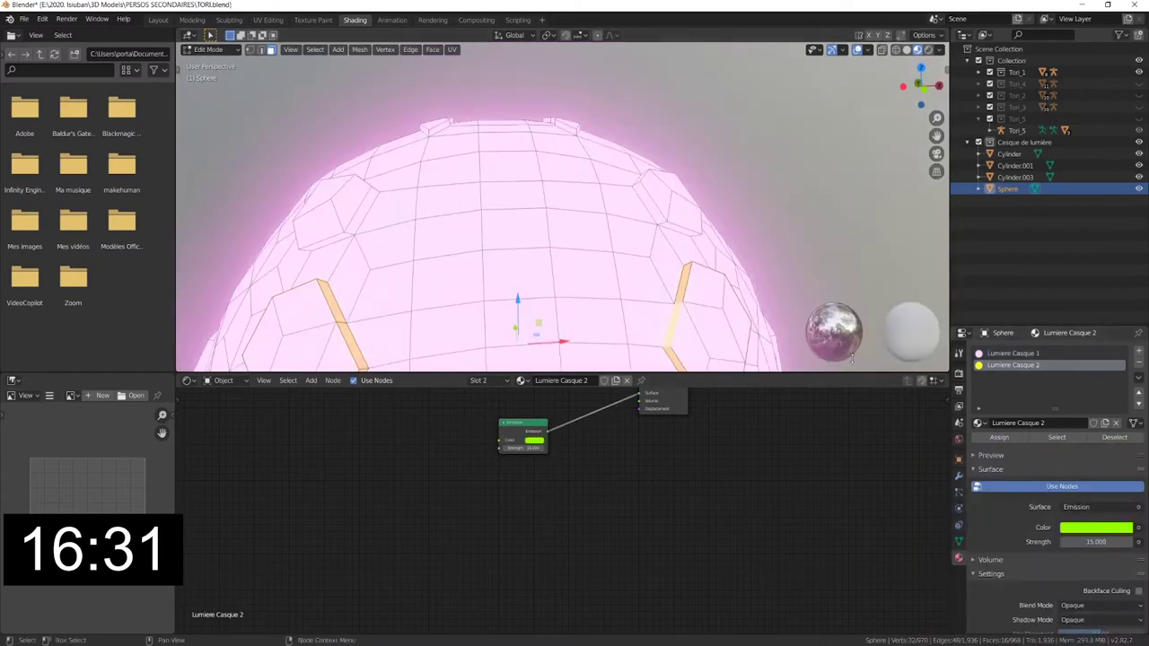
scroll(851, 357, "down", 3)
- Return to Object Mode and view the glowing helmet from the front and around
mouse_move(852, 357)
middle_mouse_down()
mouse_move(446, 216)
mouse_move(446, 188)
mouse_move(428, 198)
middle_mouse_up()
key("Tab")
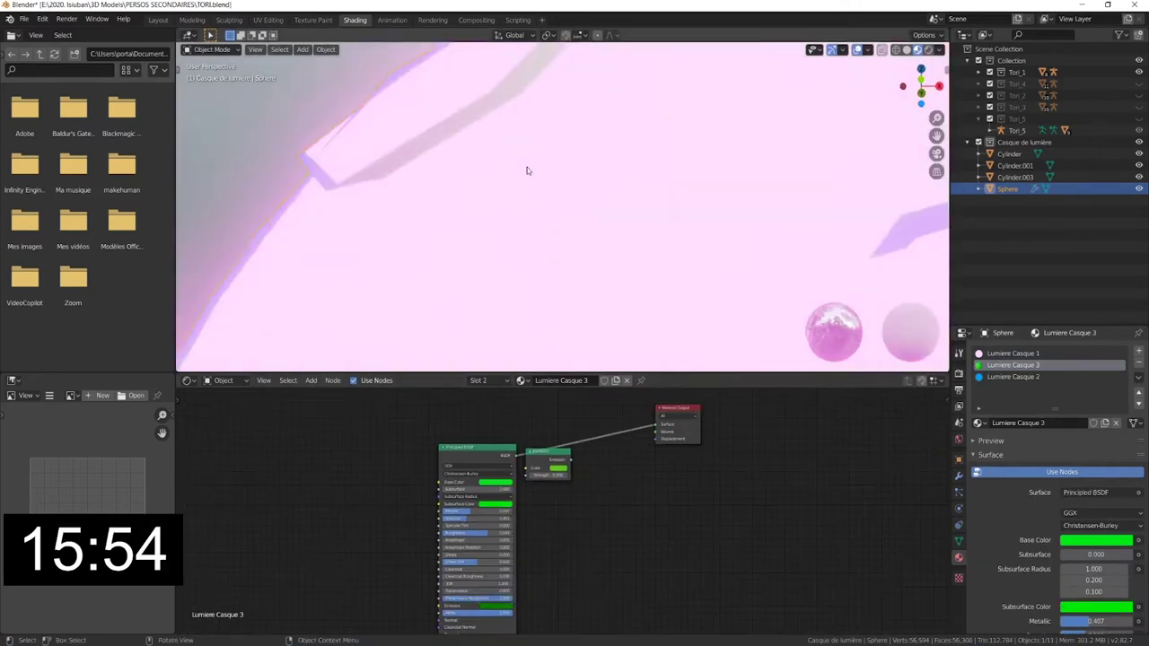
mouse_move(527, 167)
middle_mouse_down()
mouse_move(635, 189)
mouse_move(634, 223)
mouse_move(470, 273)
middle_mouse_up()
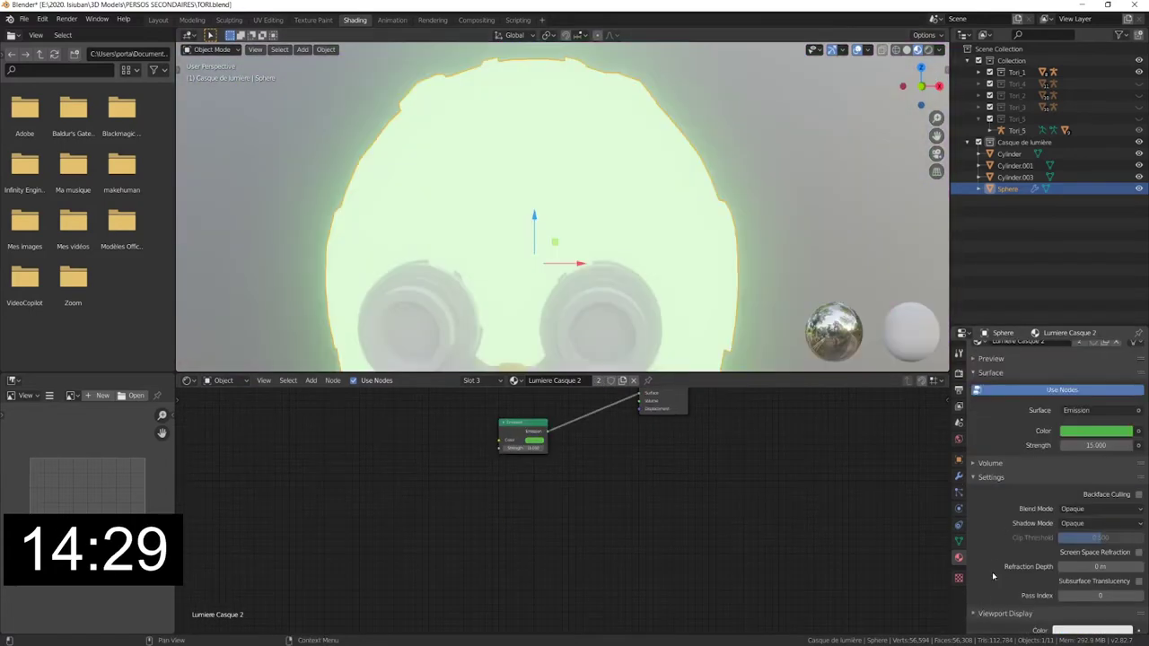
scroll(993, 576, "down", 2)
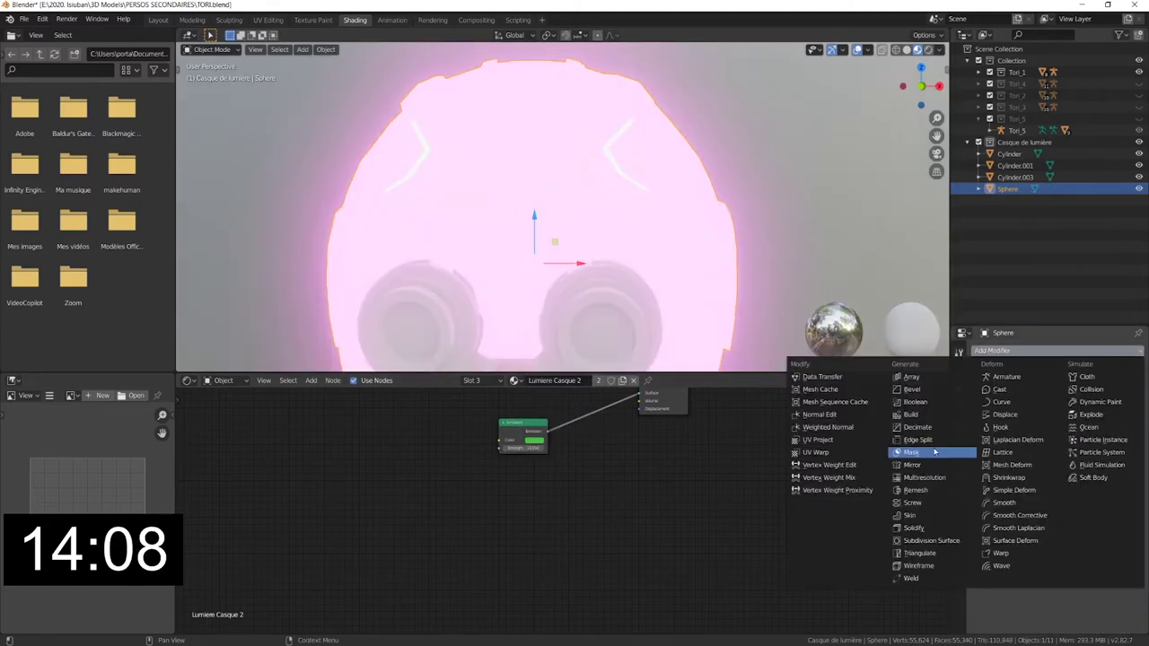
- Add a Solidify modifier to the sphere with Flip Normals on and Offset 0
left_click(921, 530)
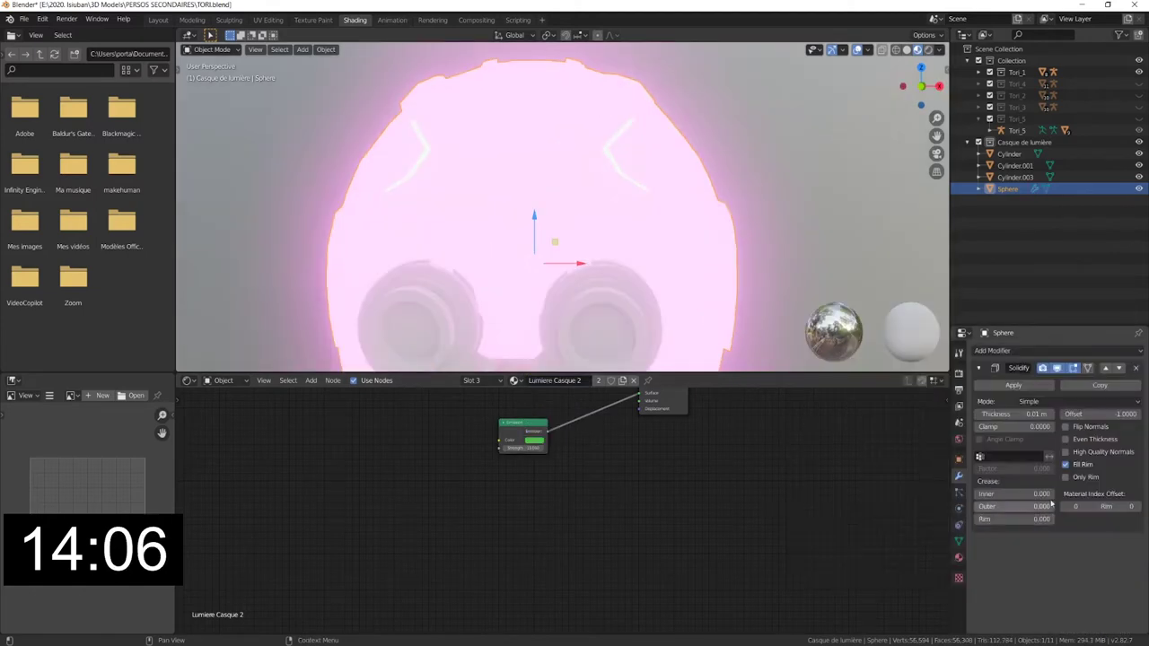
left_click(1067, 427)
left_click(1099, 414)
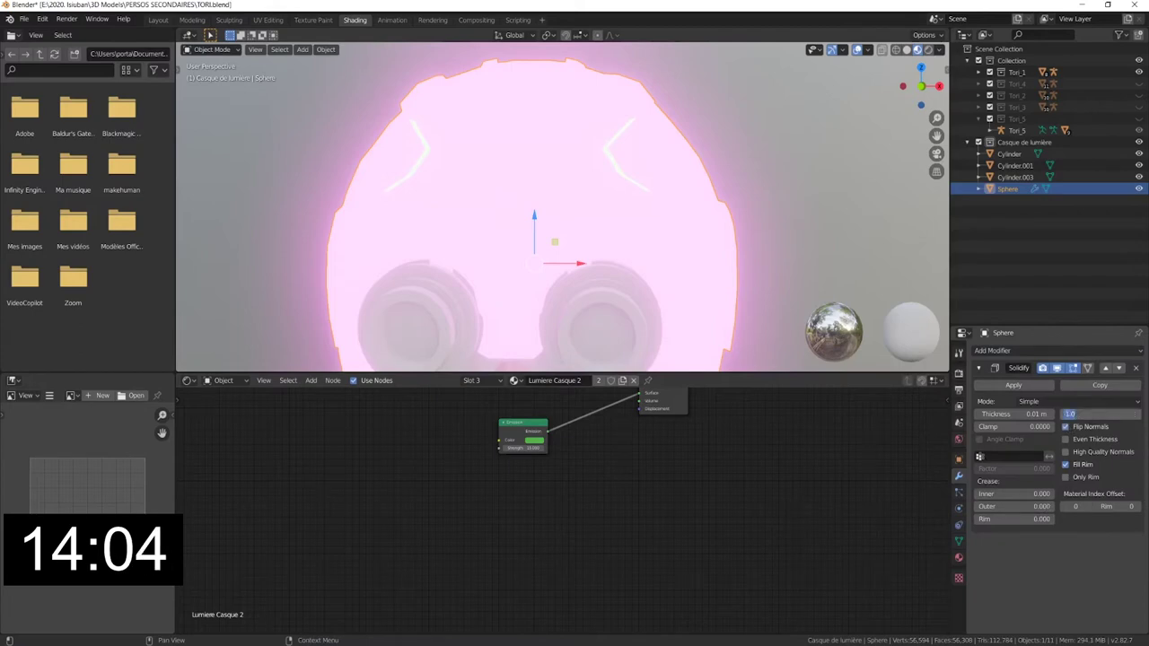
type("0")
key("Return")
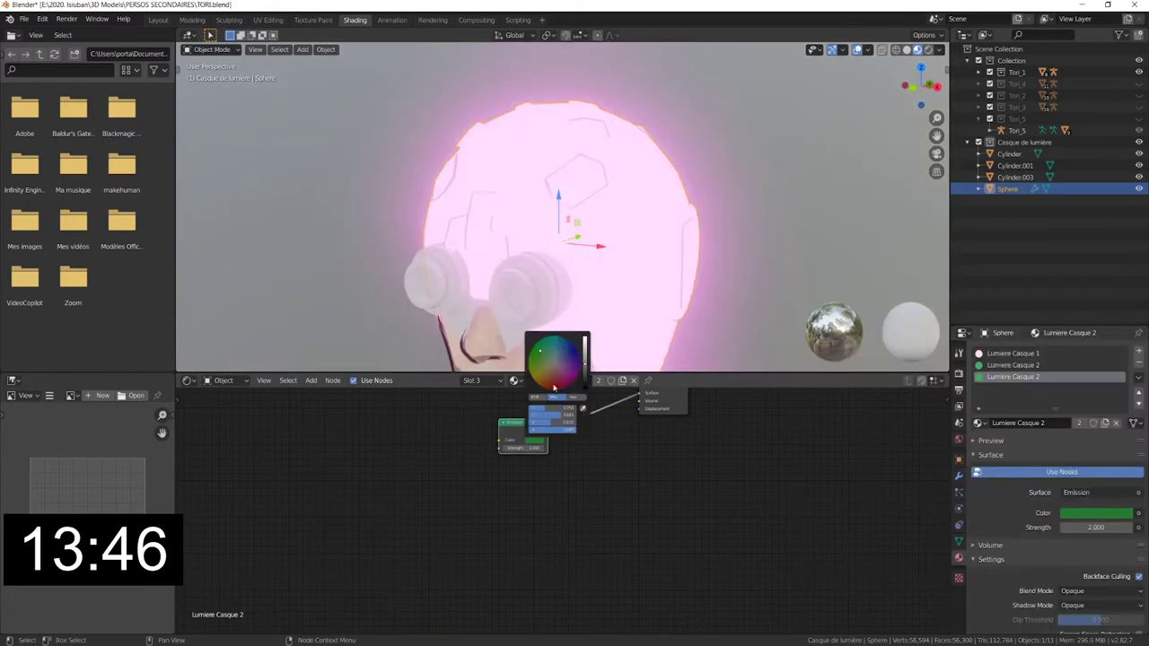
- Sweep the Lumiere Casque 2 Emission colour from red through orange to blue
left_click(558, 376)
left_click_drag(560, 388, 541, 384)
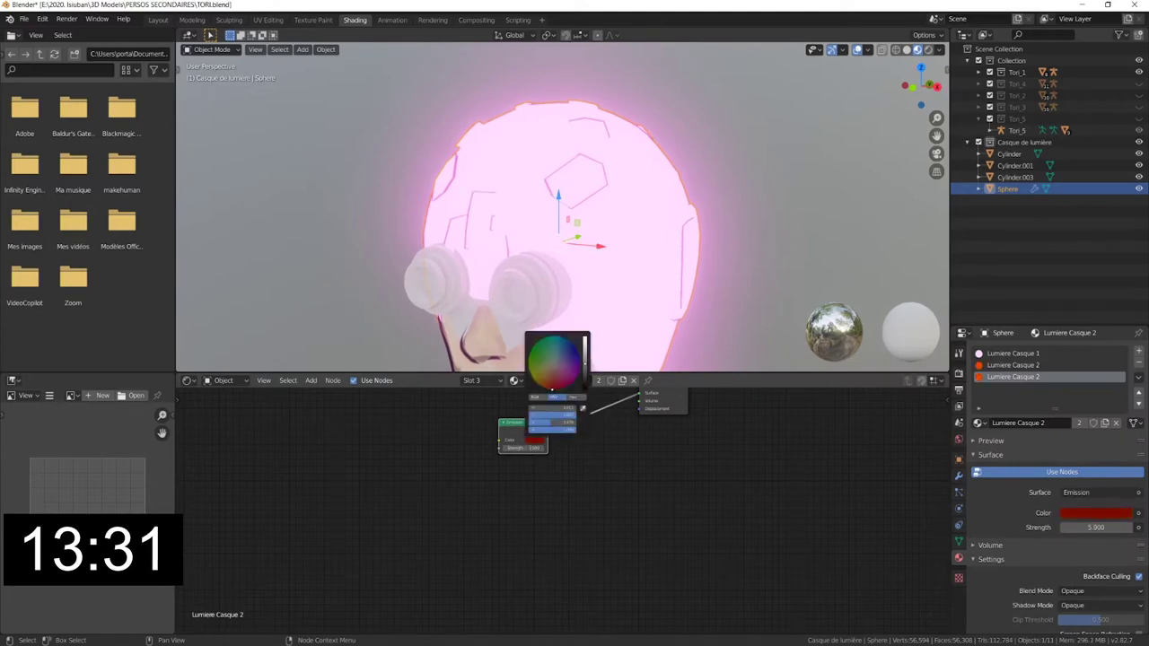
mouse_move(568, 433)
left_mouse_down()
mouse_move(539, 434)
mouse_move(579, 434)
mouse_move(570, 408)
left_mouse_up()
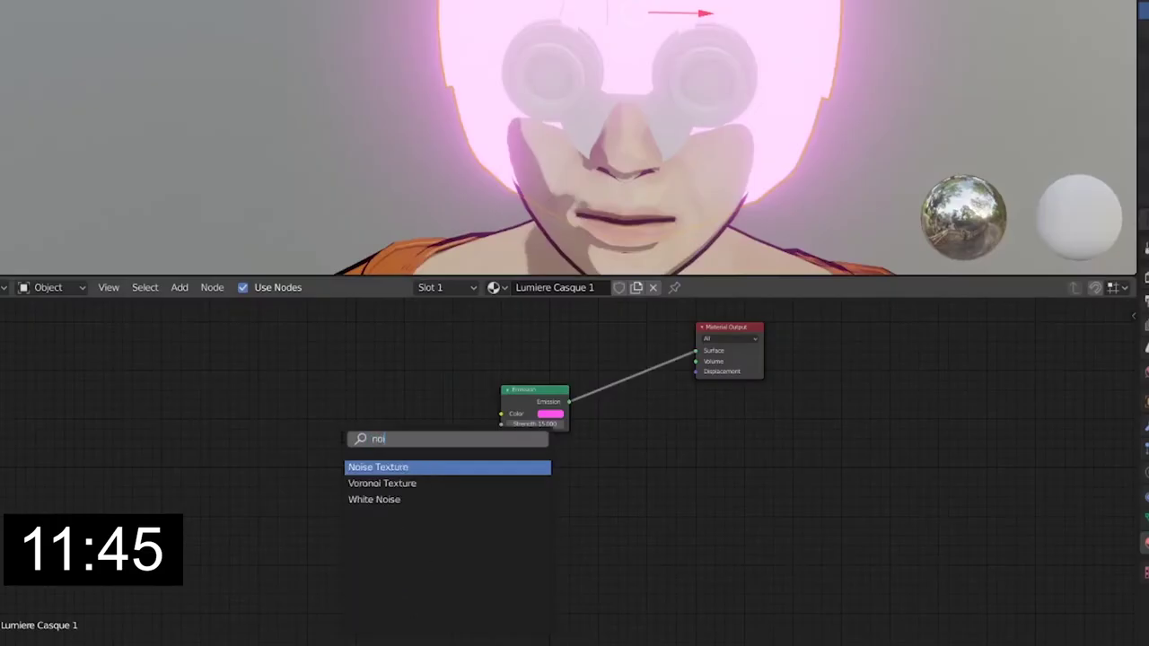
key("Return")
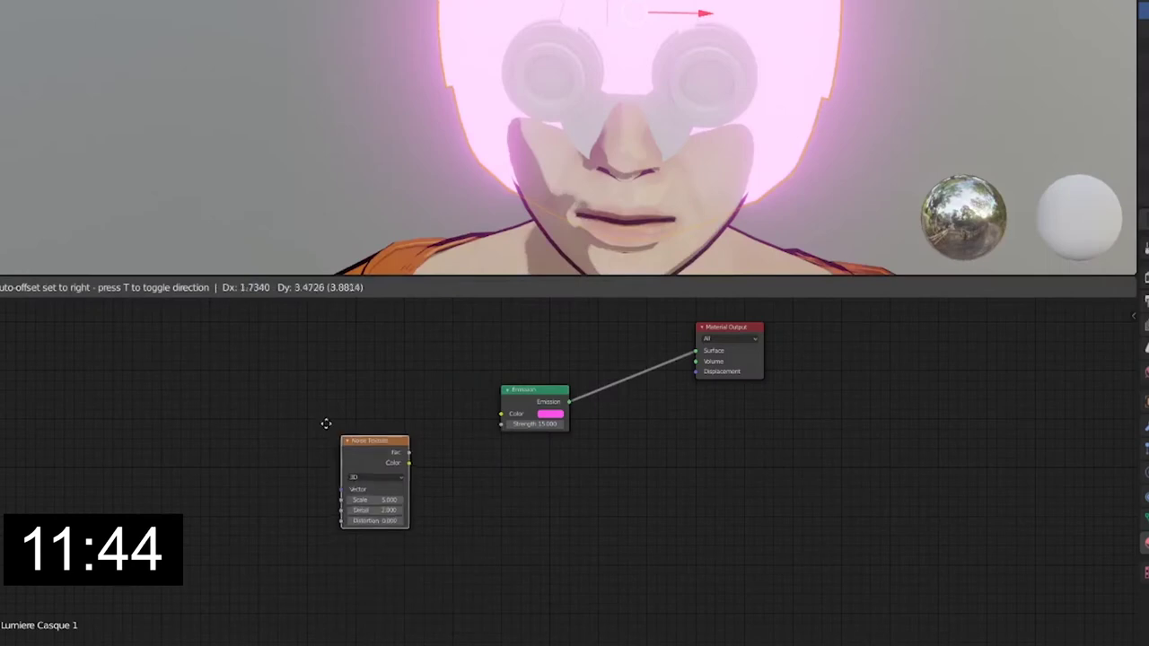
- Place a Noise Texture left of Emission and feed a ColorRamp into the Emission colour
left_click(184, 395)
key("shift+a")
left_click(322, 392)
type("co")
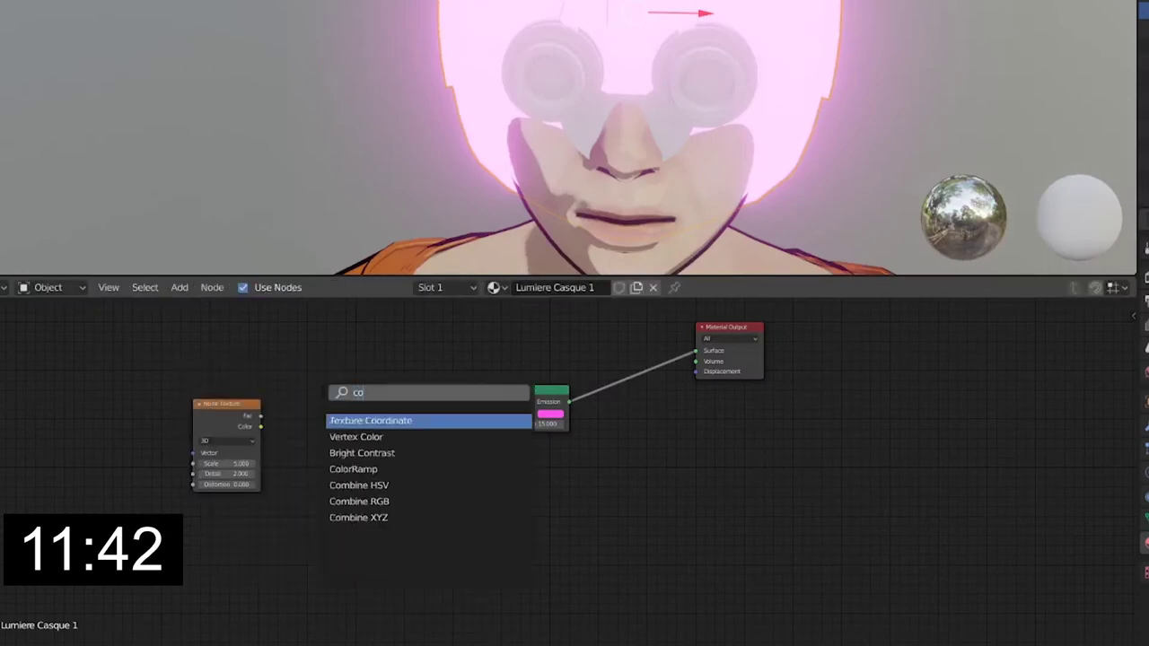
type("lor")
key("Return")
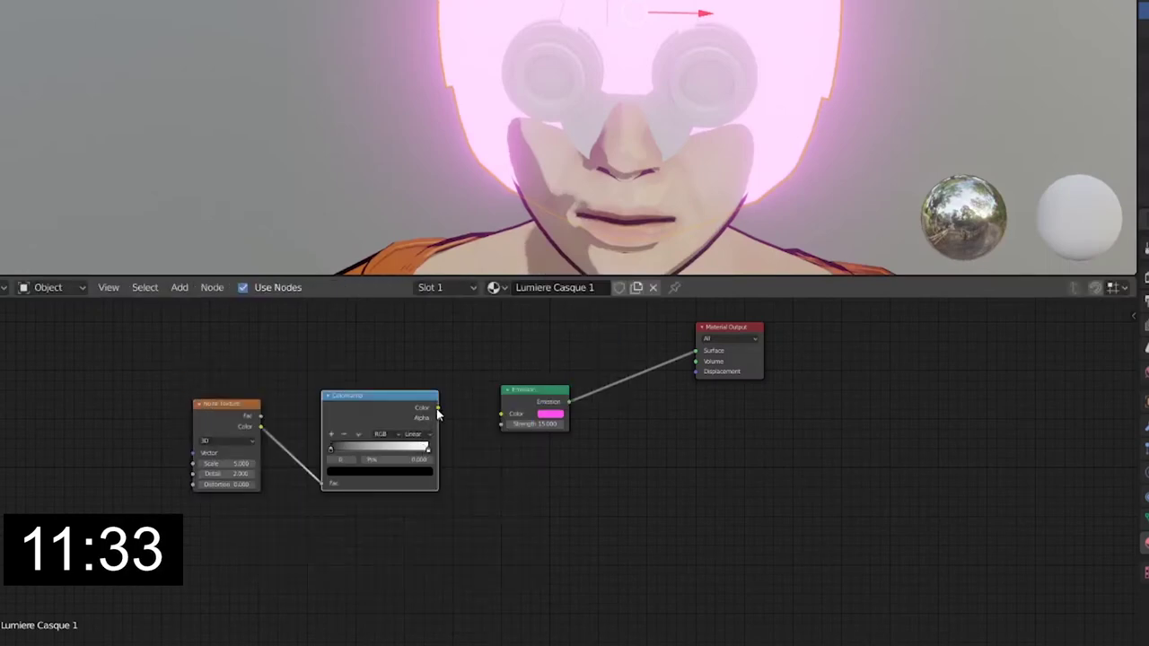
left_click_drag(437, 407, 501, 414)
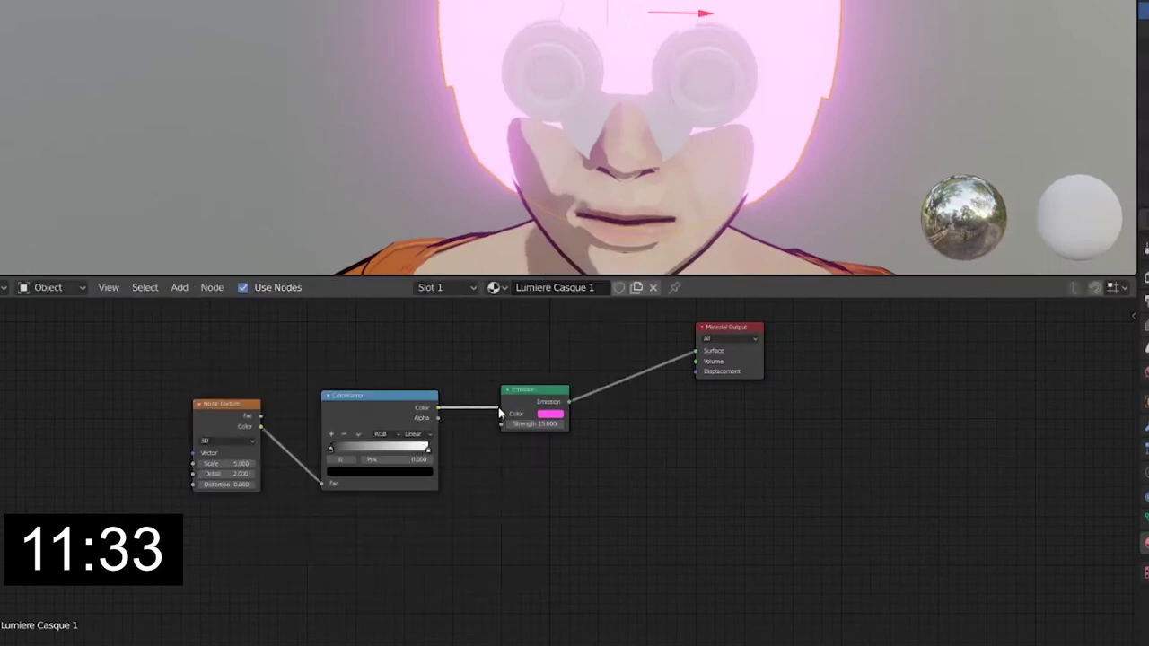
- Set the ColorRamp's right stop to pink
left_click(427, 447)
left_click(377, 471)
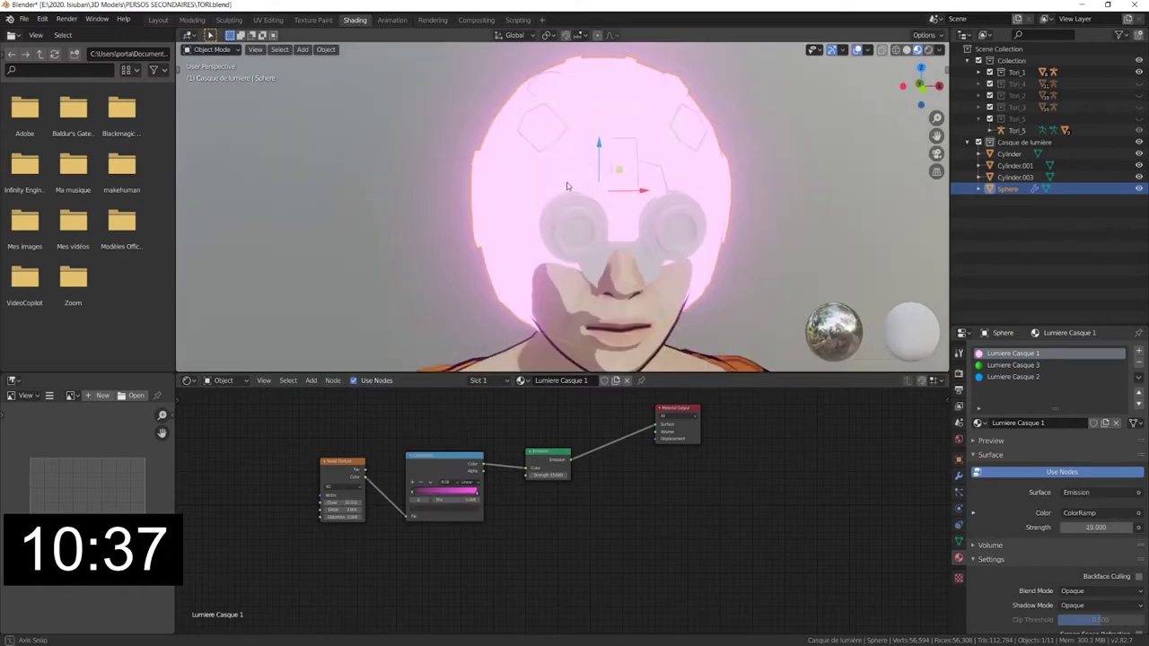
left_click(455, 509)
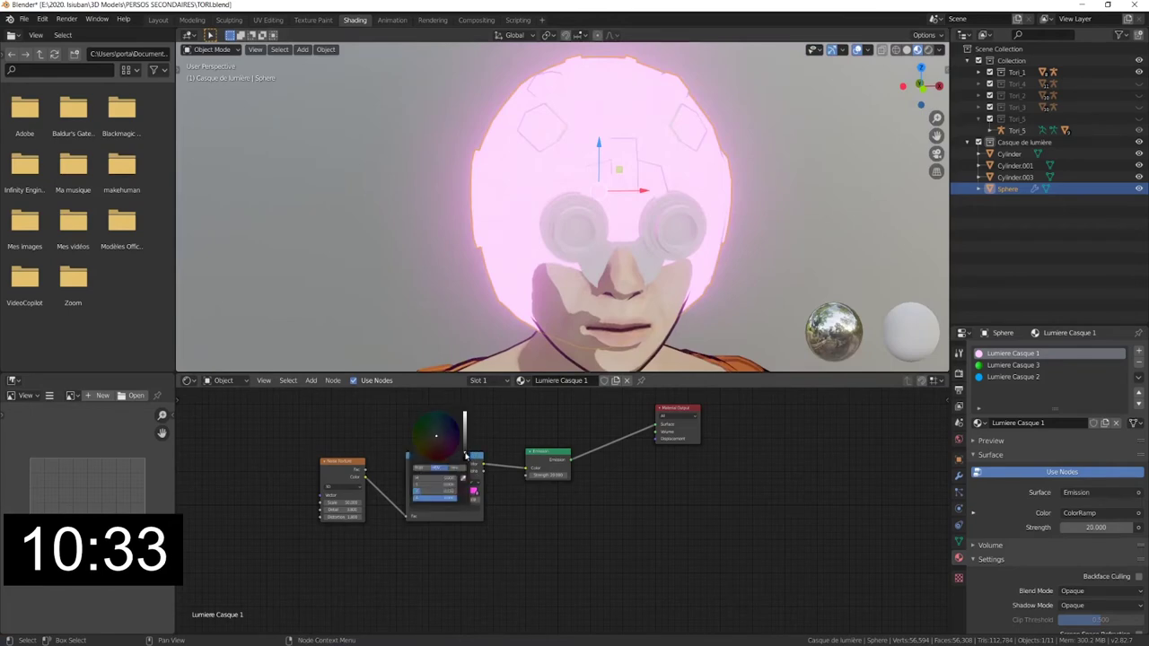
mouse_move(538, 180)
middle_mouse_down()
mouse_move(559, 173)
mouse_move(530, 158)
mouse_move(476, 176)
middle_mouse_up()
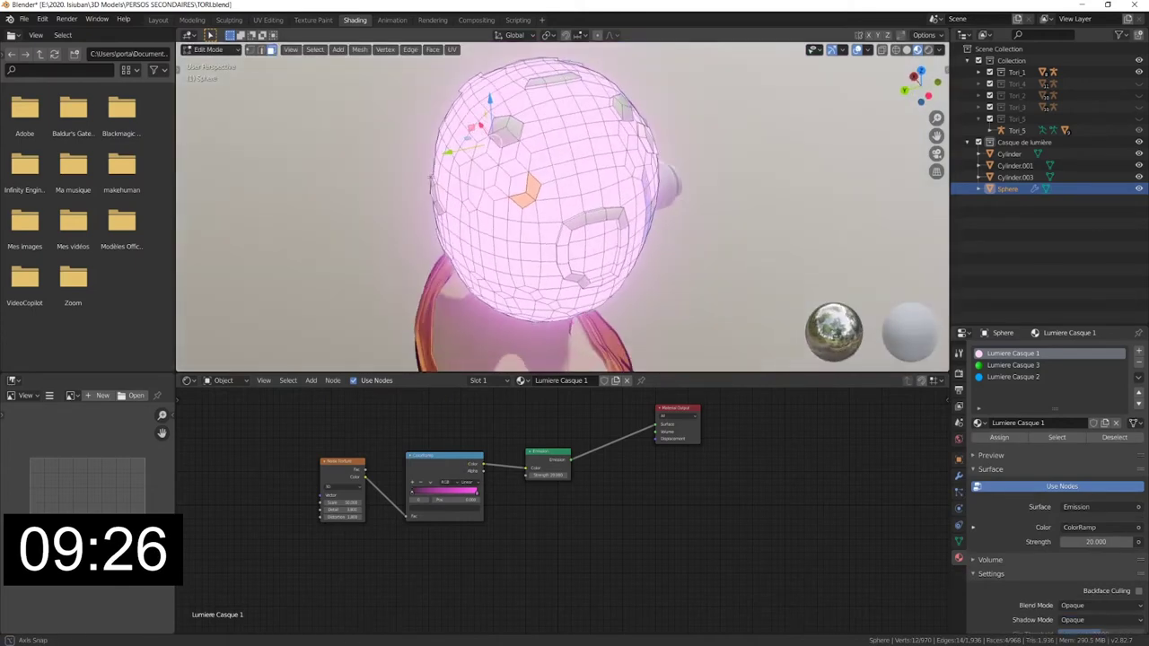
- Extend the selected face strip across the sphere
left_click(542, 175, "shift")
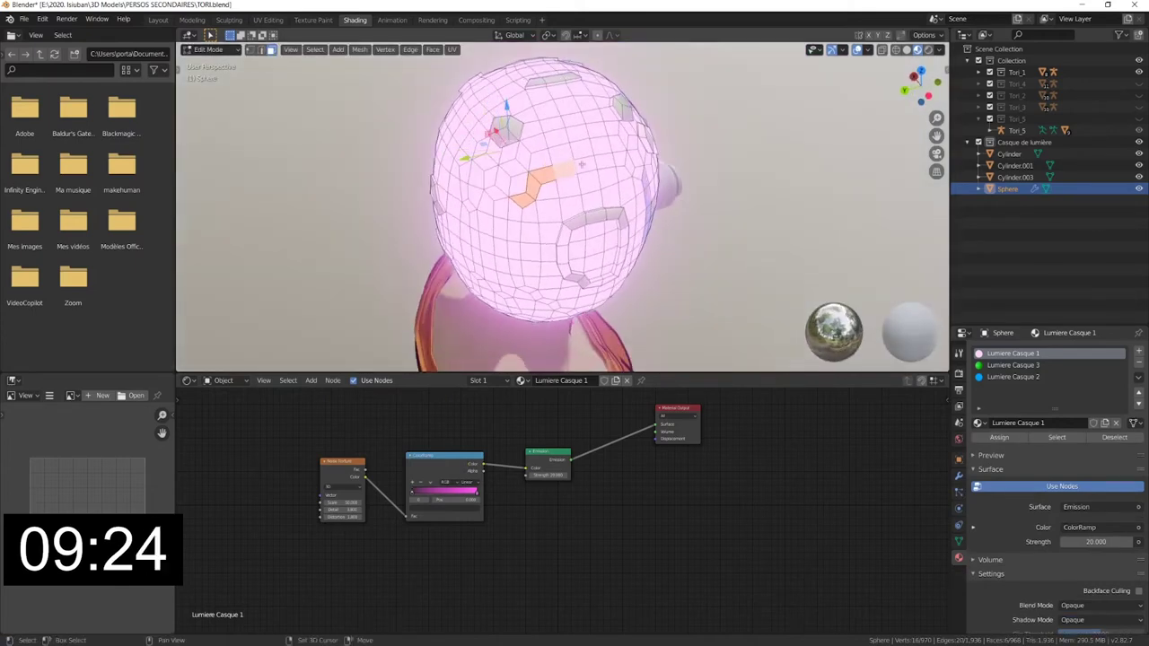
left_click(574, 169, "shift")
left_click(597, 165, "shift")
left_click(618, 161, "shift")
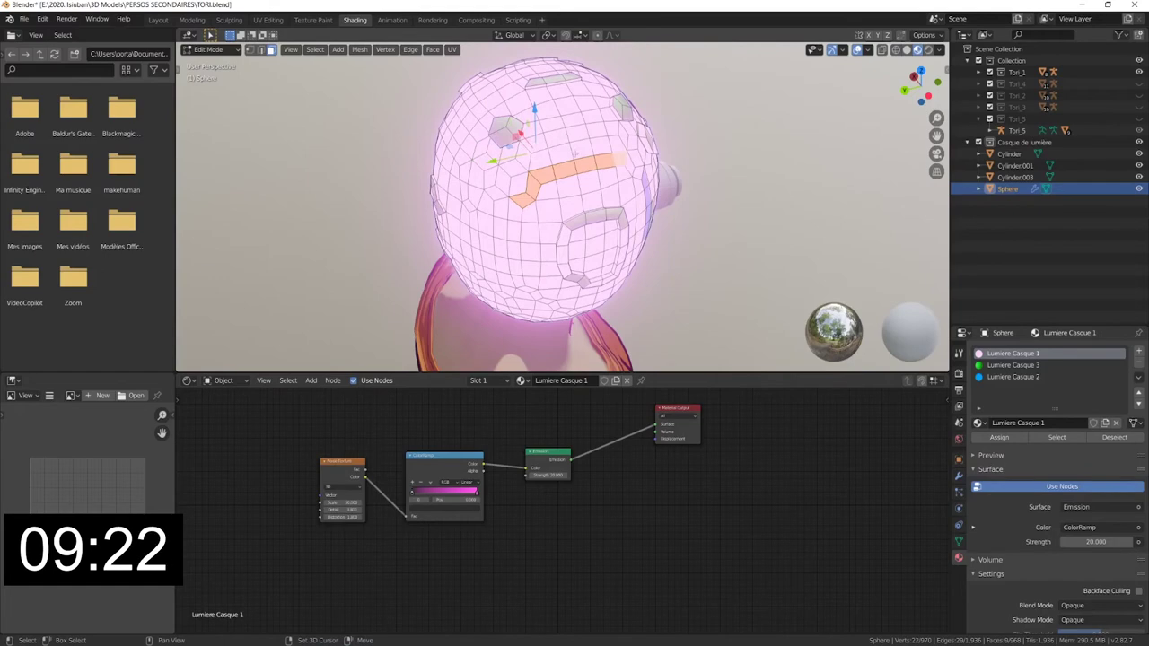
middle_click_drag(576, 155, 632, 155)
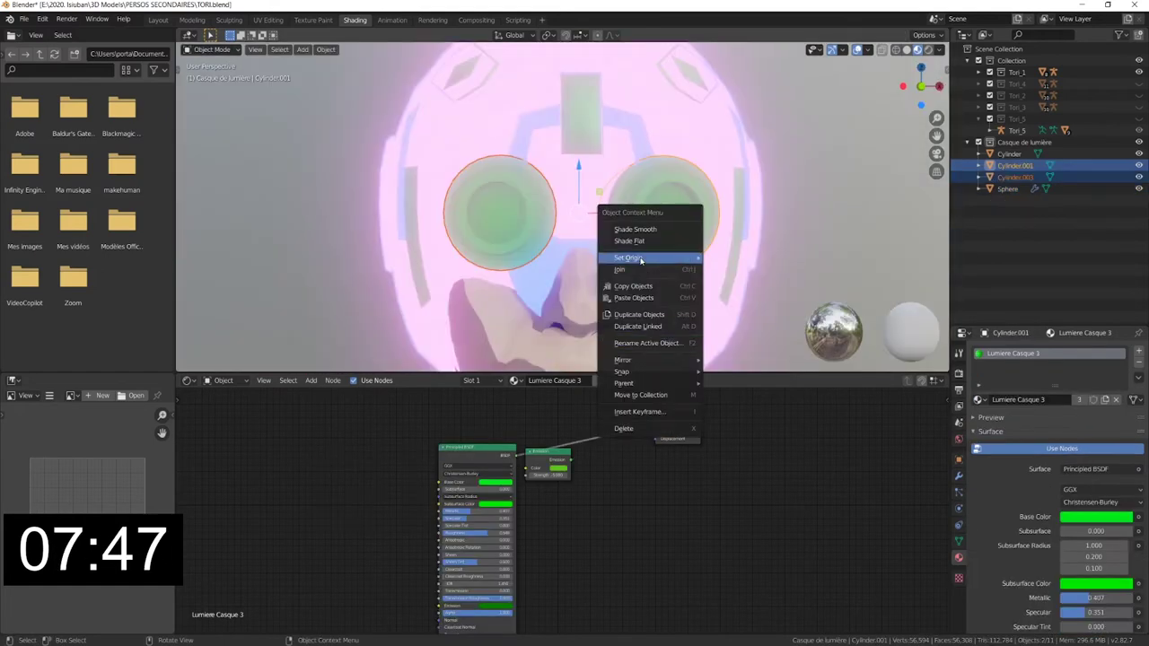
- Add a material slot to the goggle lenses and assign Lumiere Casque 1 to the lens faces
left_click(639, 266)
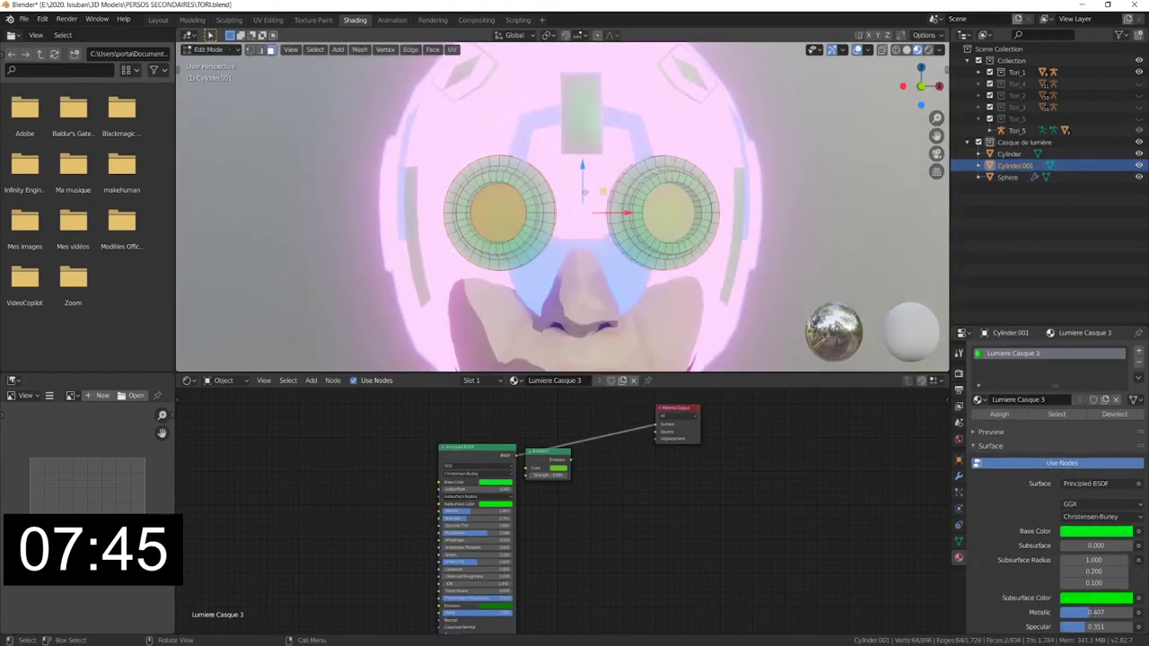
left_click(1138, 353)
left_click(980, 422)
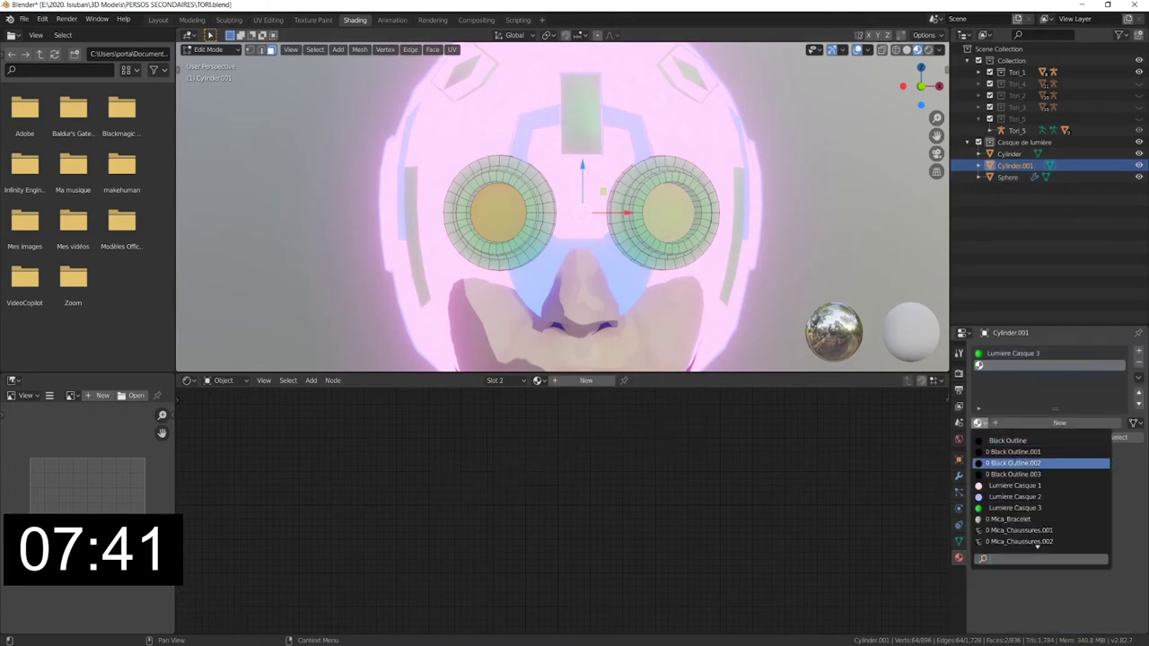
left_click(1023, 486)
left_click(999, 437)
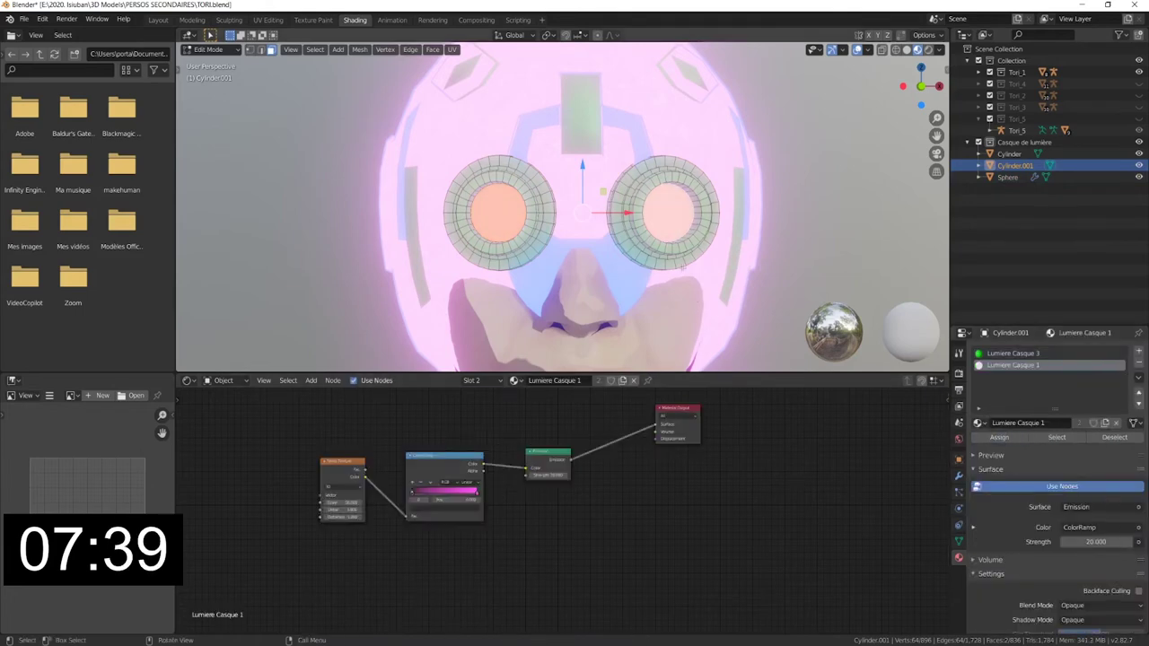
middle_click_drag(592, 251, 642, 255)
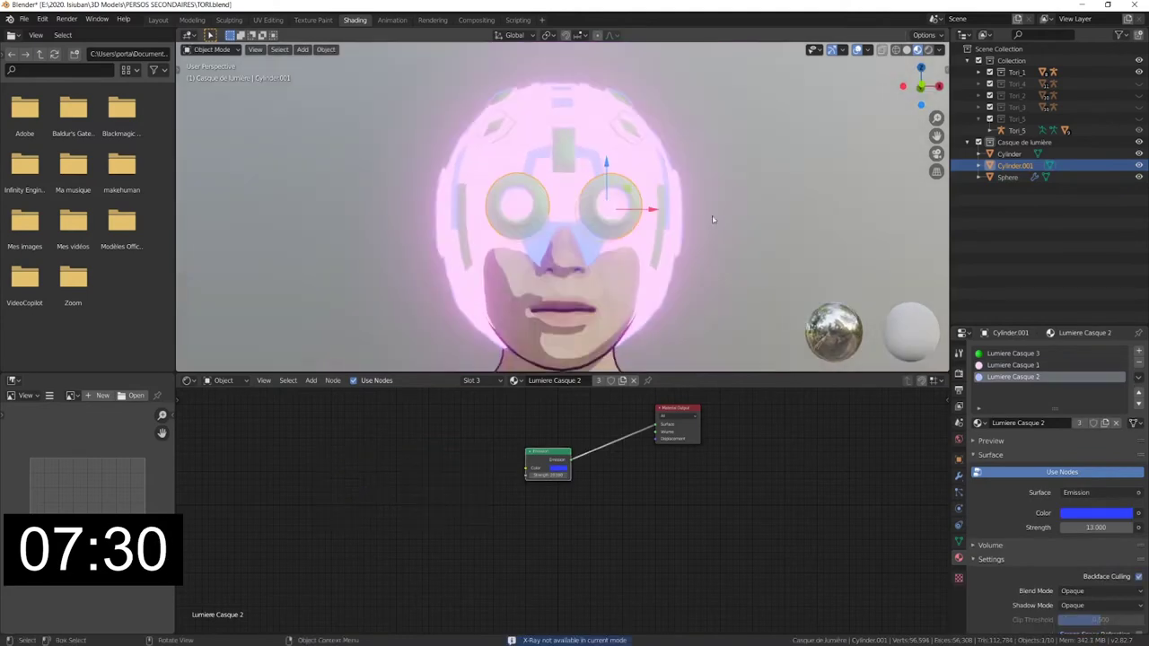
mouse_move(735, 220)
middle_mouse_down()
mouse_move(669, 257)
mouse_move(728, 232)
middle_mouse_up()
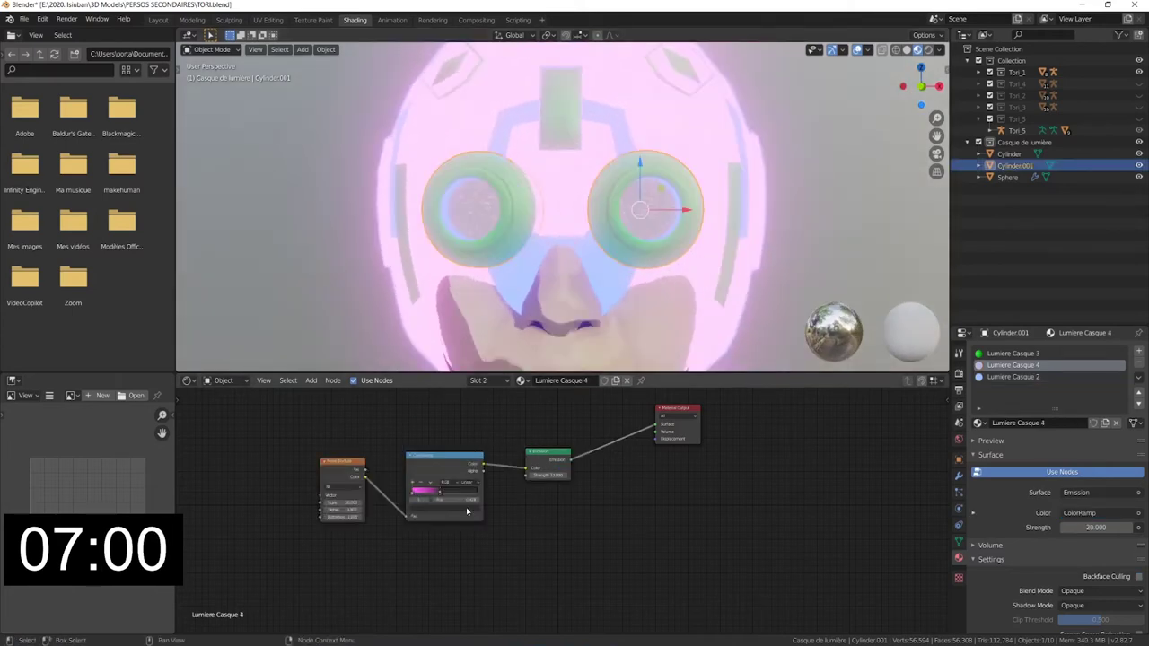
- Make one ColorRamp stop black, switch to Constant interpolation, and slide the stop to narrow the pink band
left_click(469, 456)
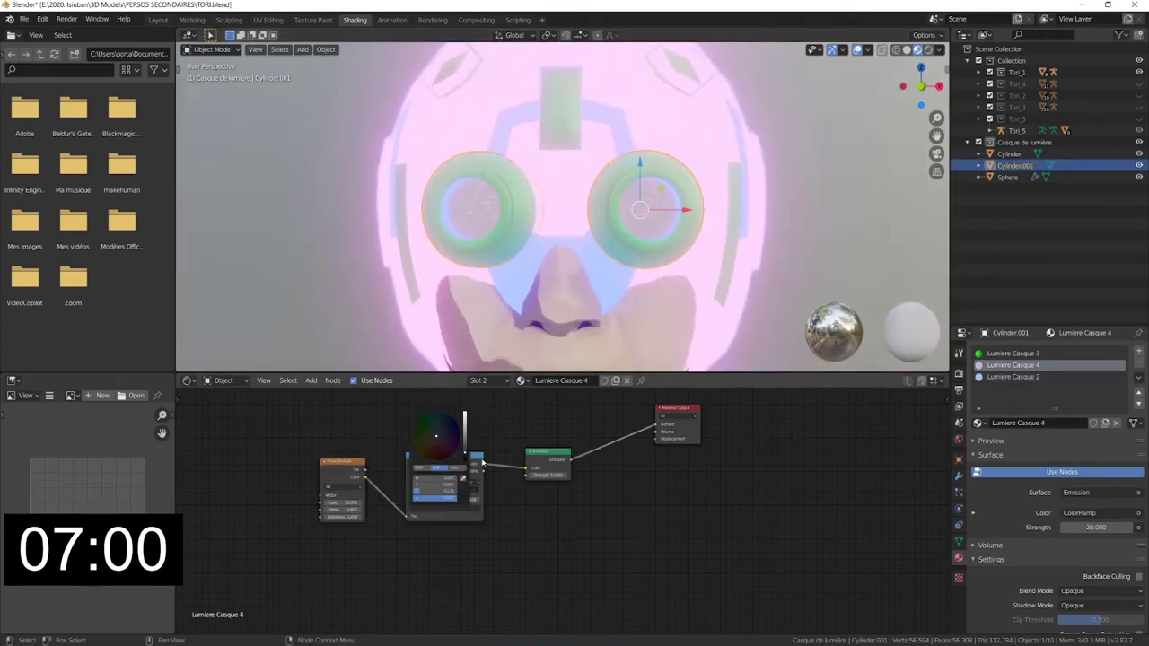
left_click(466, 456)
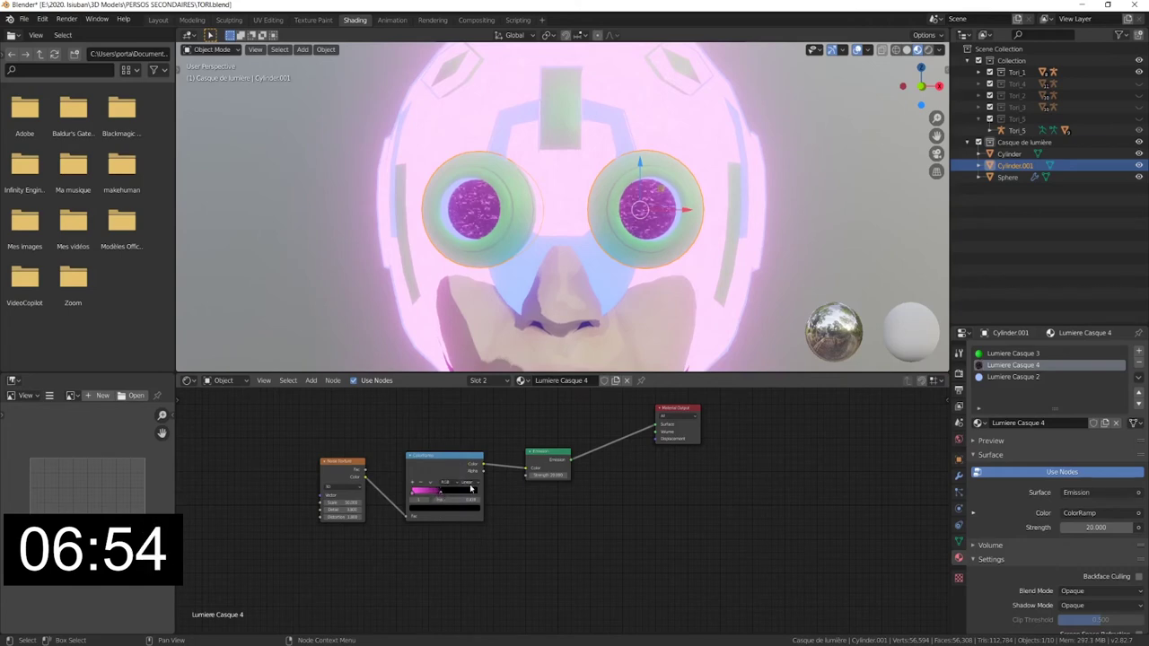
left_click(470, 484)
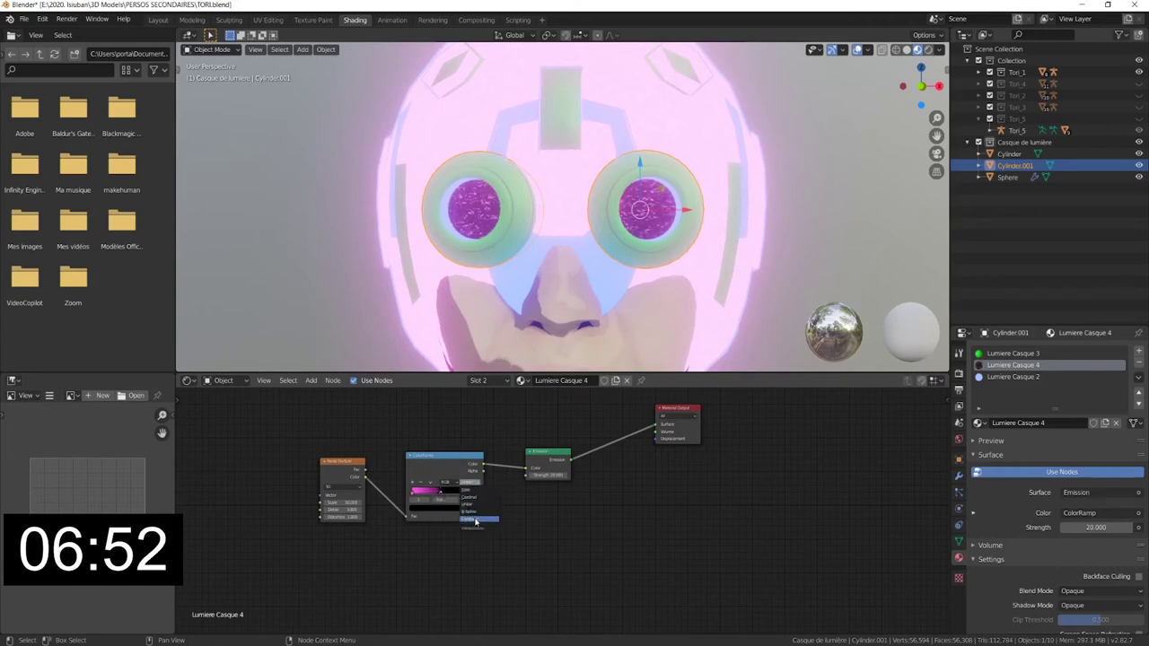
left_click(476, 519)
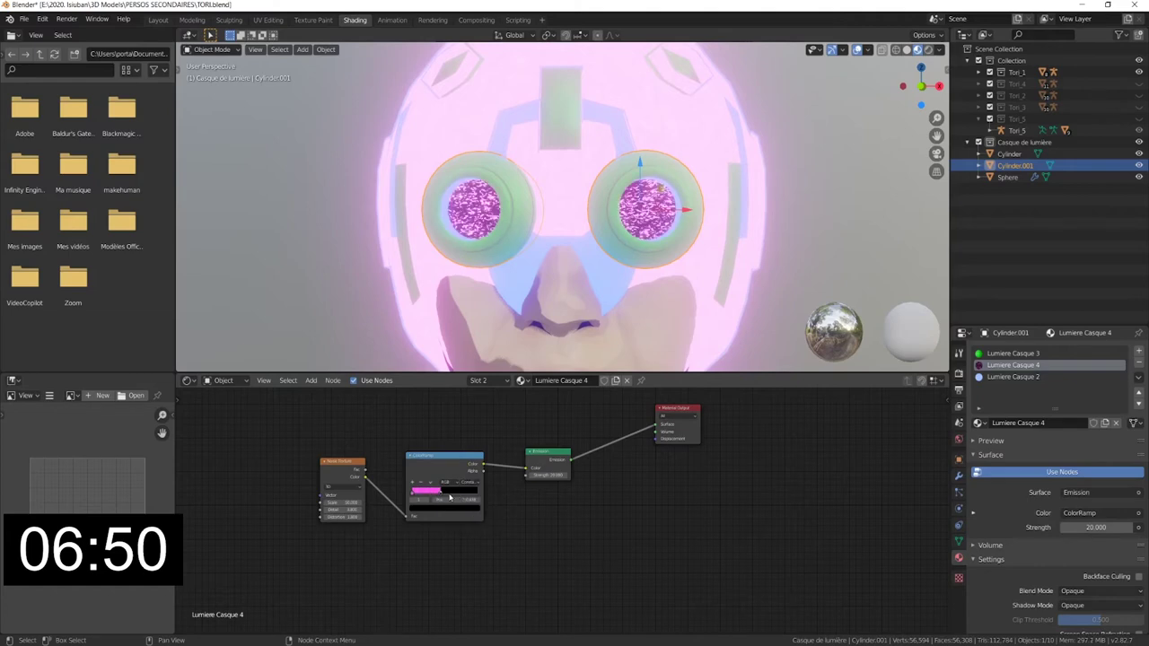
left_click_drag(441, 495, 431, 492)
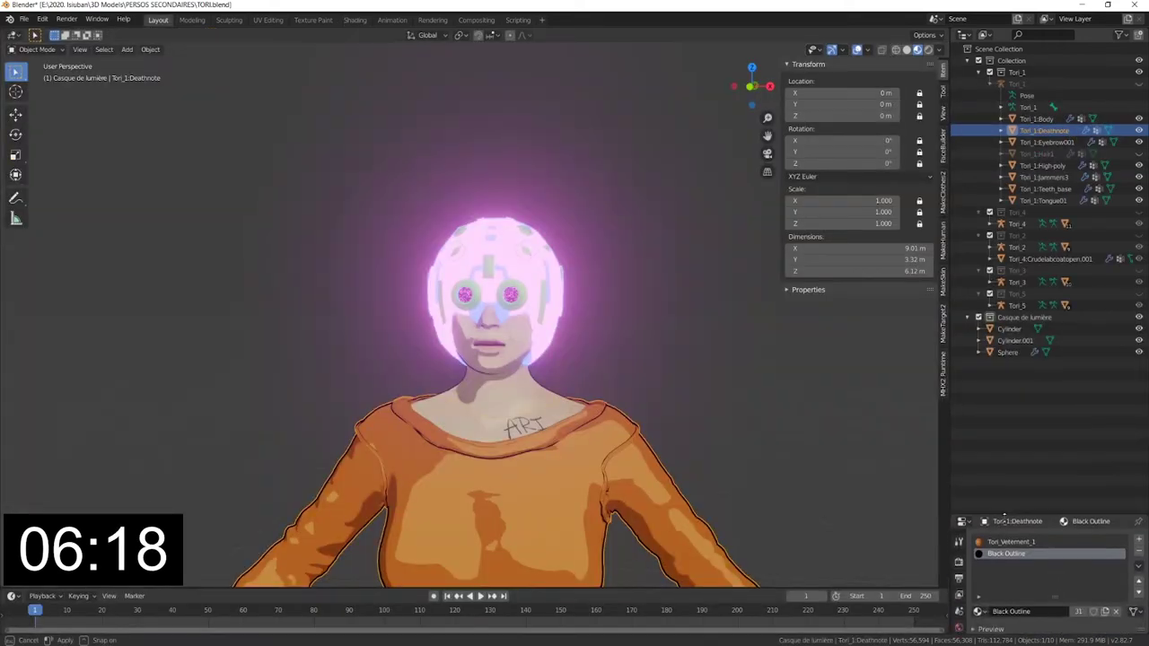
- Combine the helmet pieces Cylinder, Cylinder.001 and Sphere into Casque Tori and unhide the Tori_1 armature
left_click(1012, 332, "shift")
right_click(1013, 336)
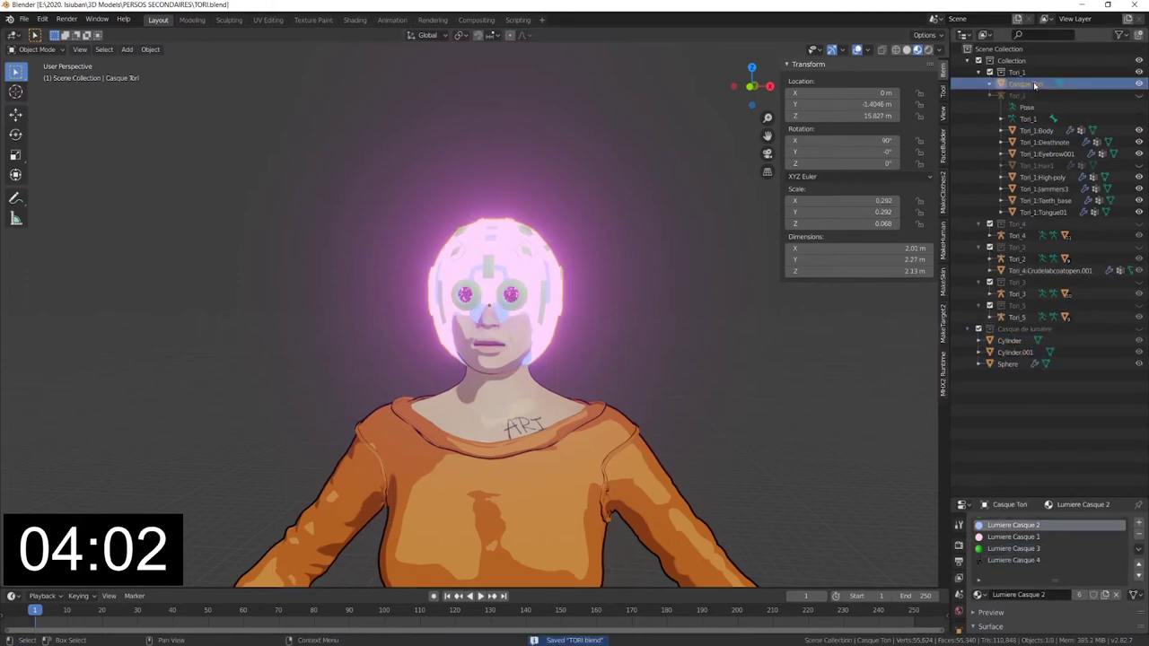
left_click(1139, 95)
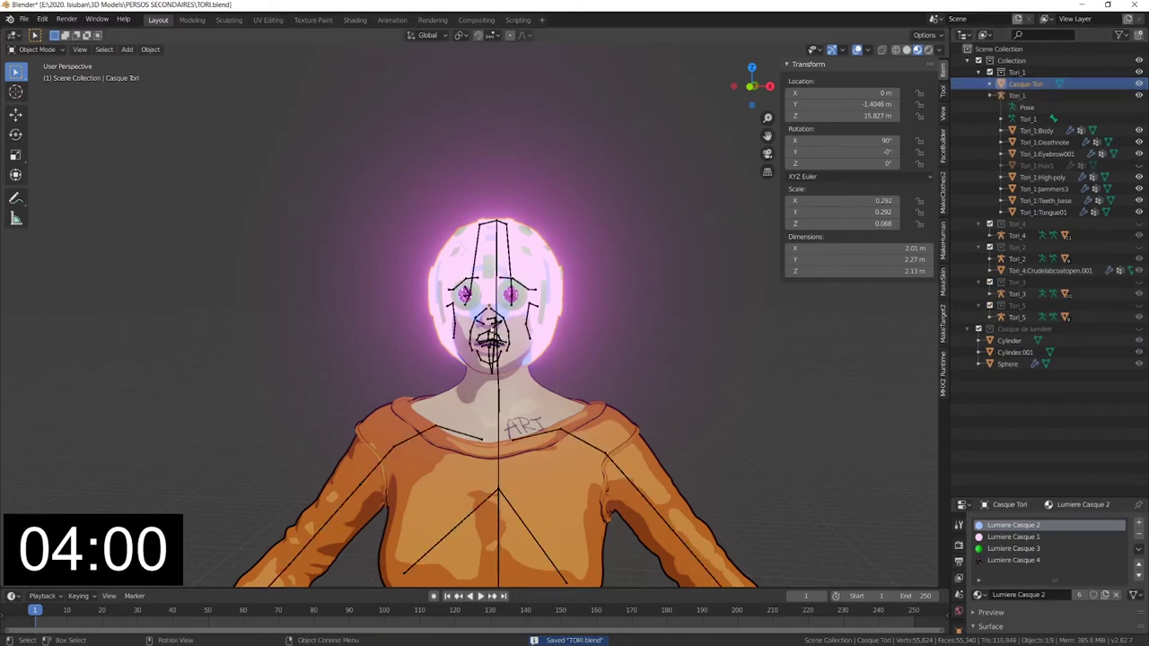
- Put the Tori_1 rig in Pose Mode, tilt the neck bone, then reset it with Alt+R
left_click(499, 386)
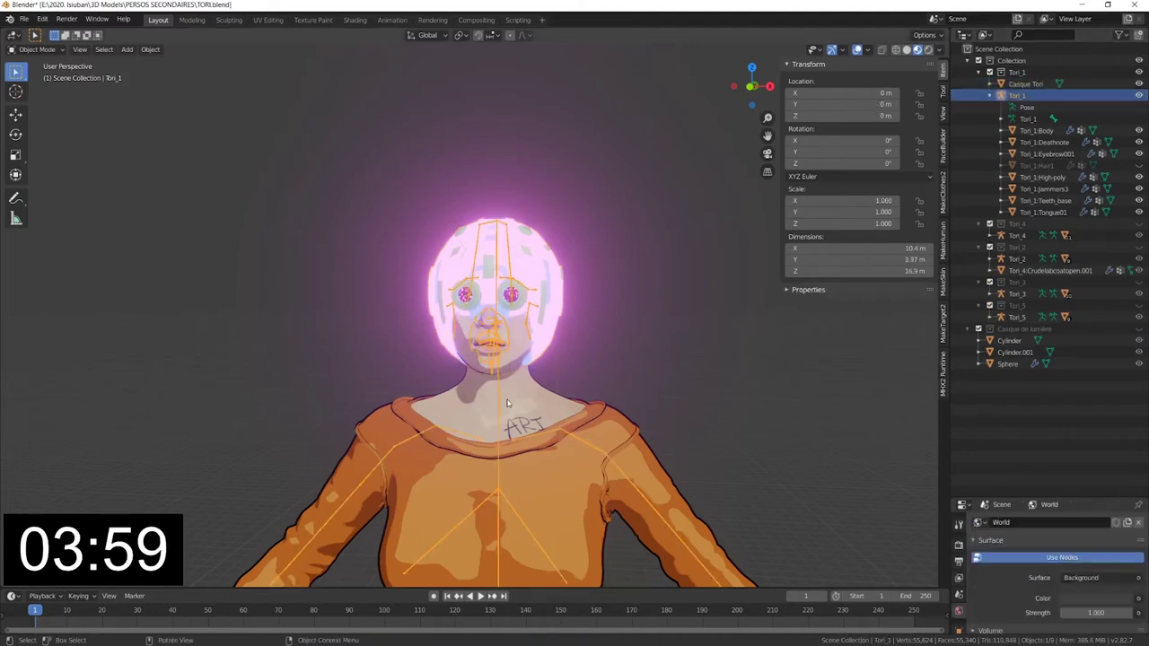
left_click(58, 51)
left_click(38, 88)
mouse_move(520, 382)
middle_mouse_down()
mouse_move(550, 388)
mouse_move(520, 399)
middle_mouse_up()
key("r")
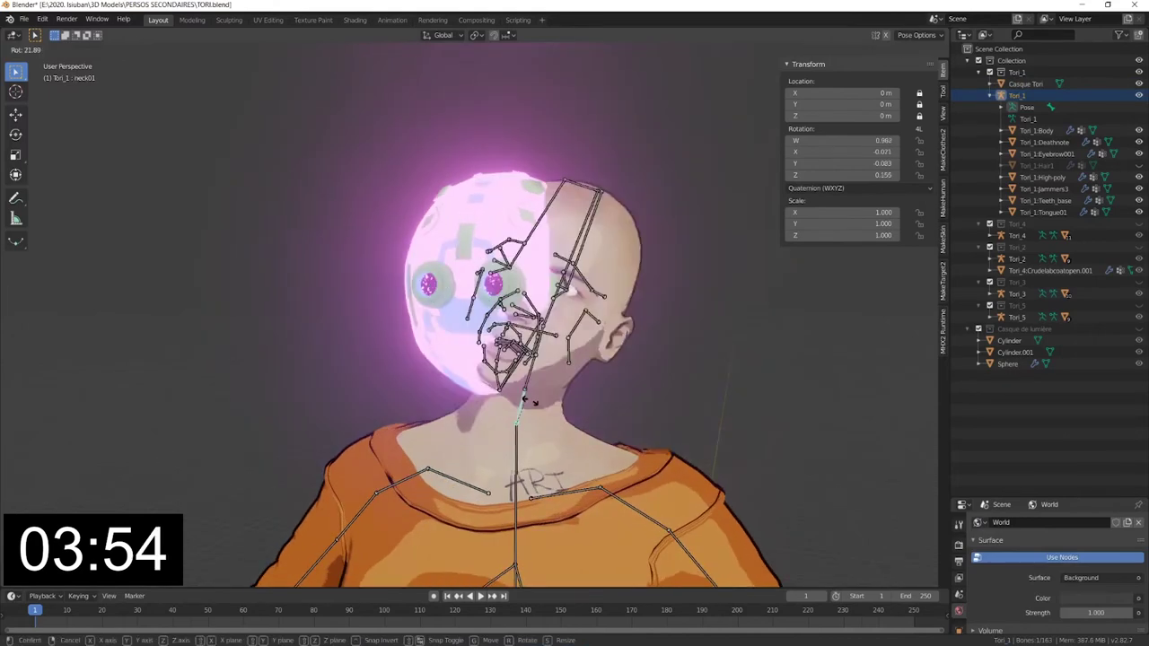
left_click(595, 396)
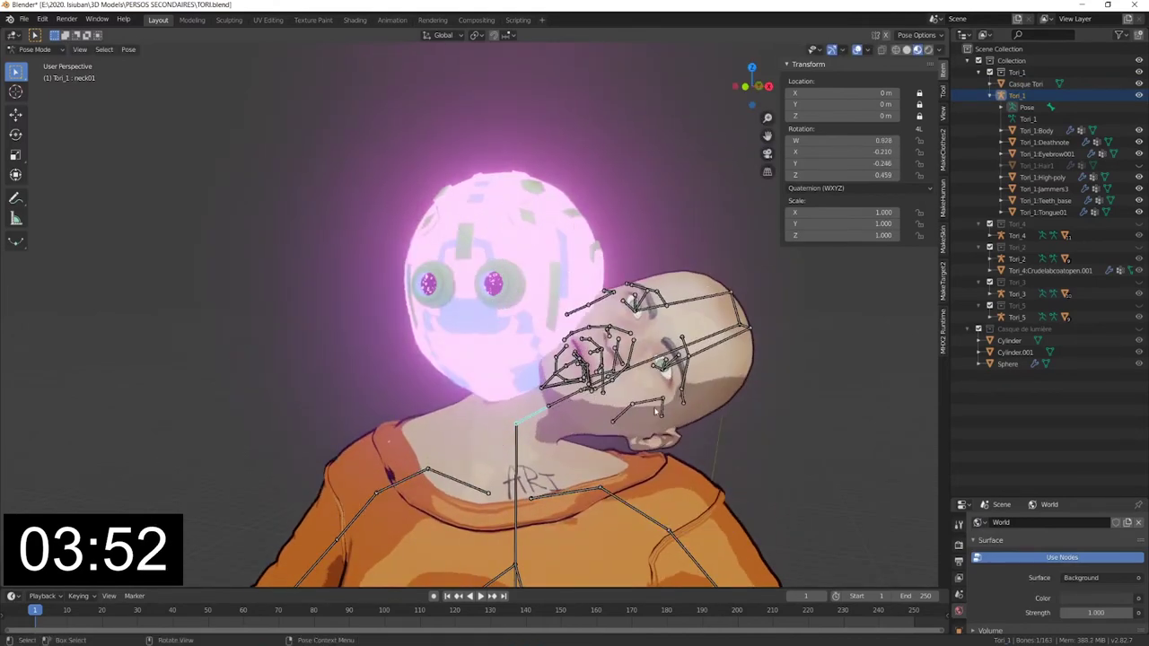
key("alt+r")
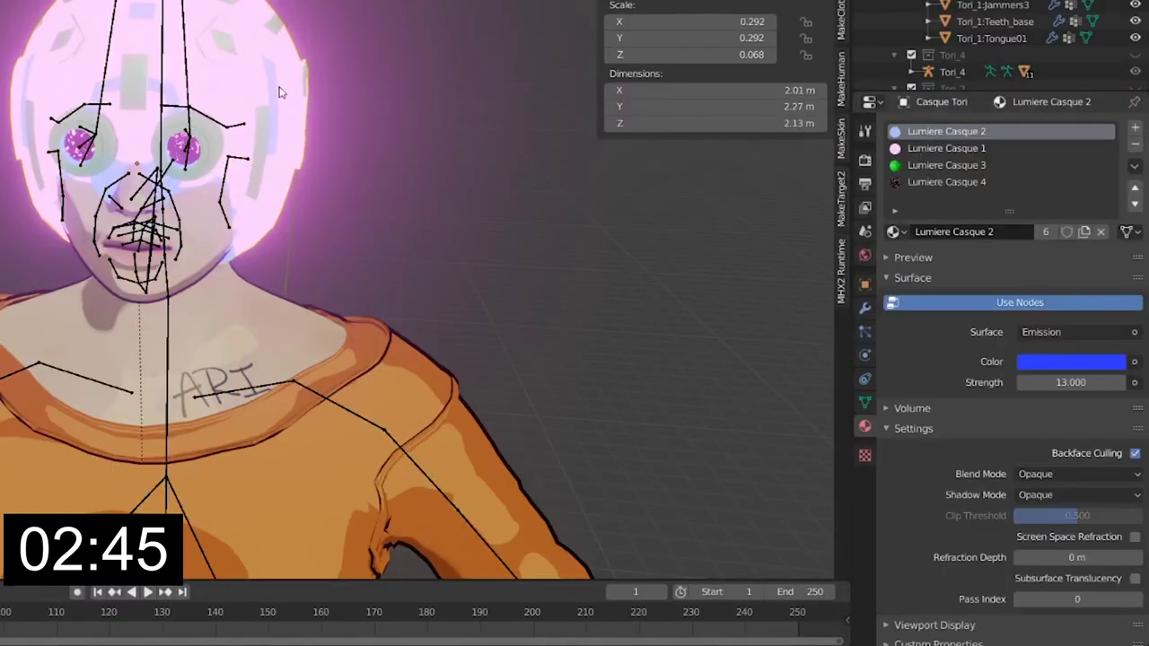
- Add an Armature modifier to Casque Tori with Tori_1 picked as its Object
left_click(868, 310)
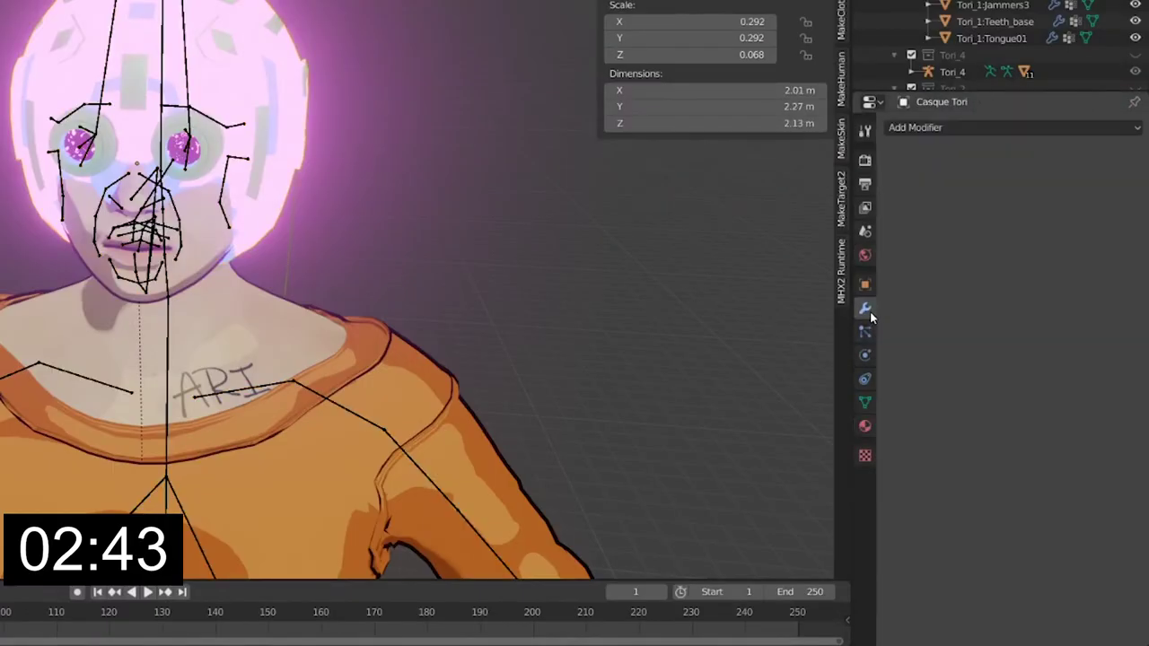
left_click(925, 134)
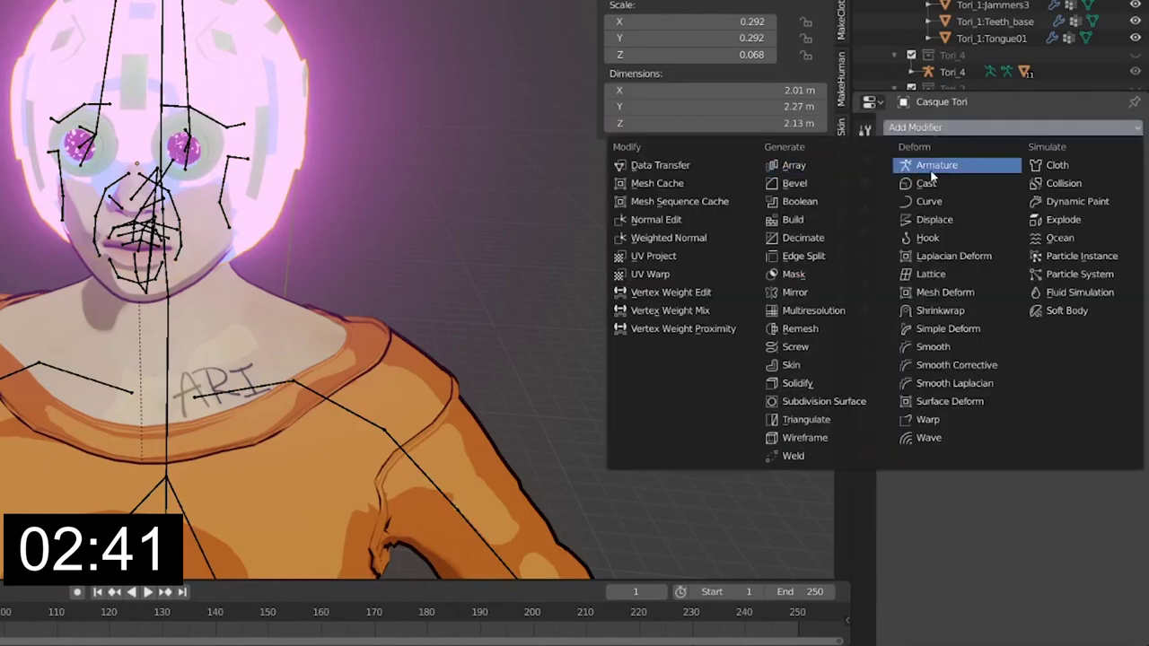
left_click(934, 165)
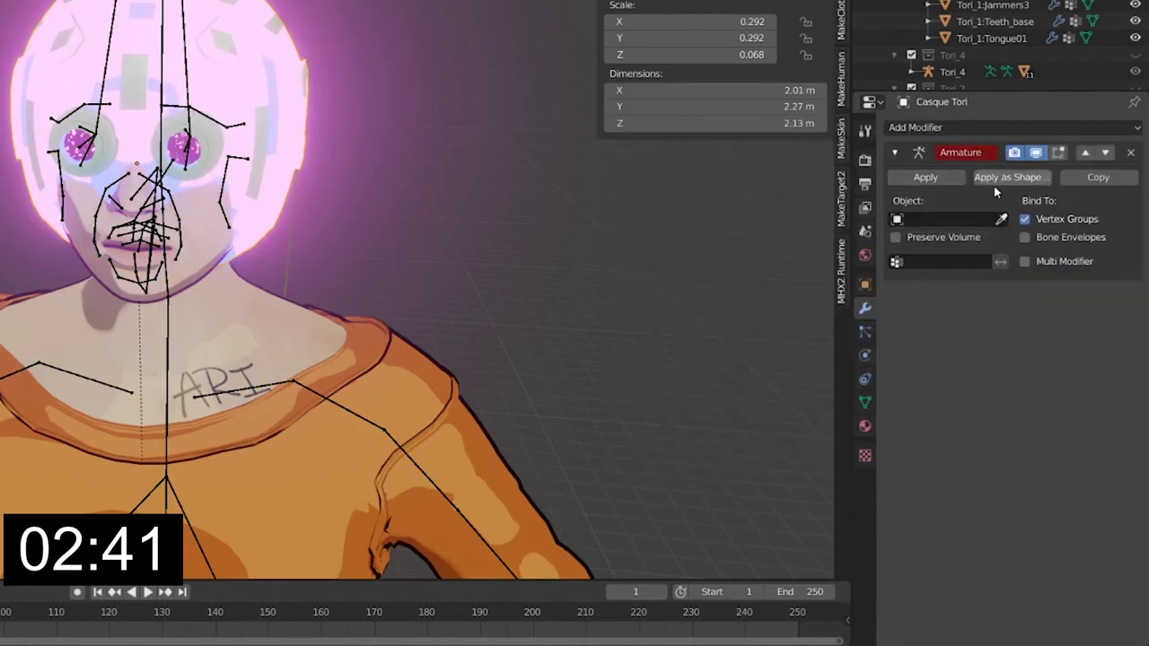
left_click(165, 90)
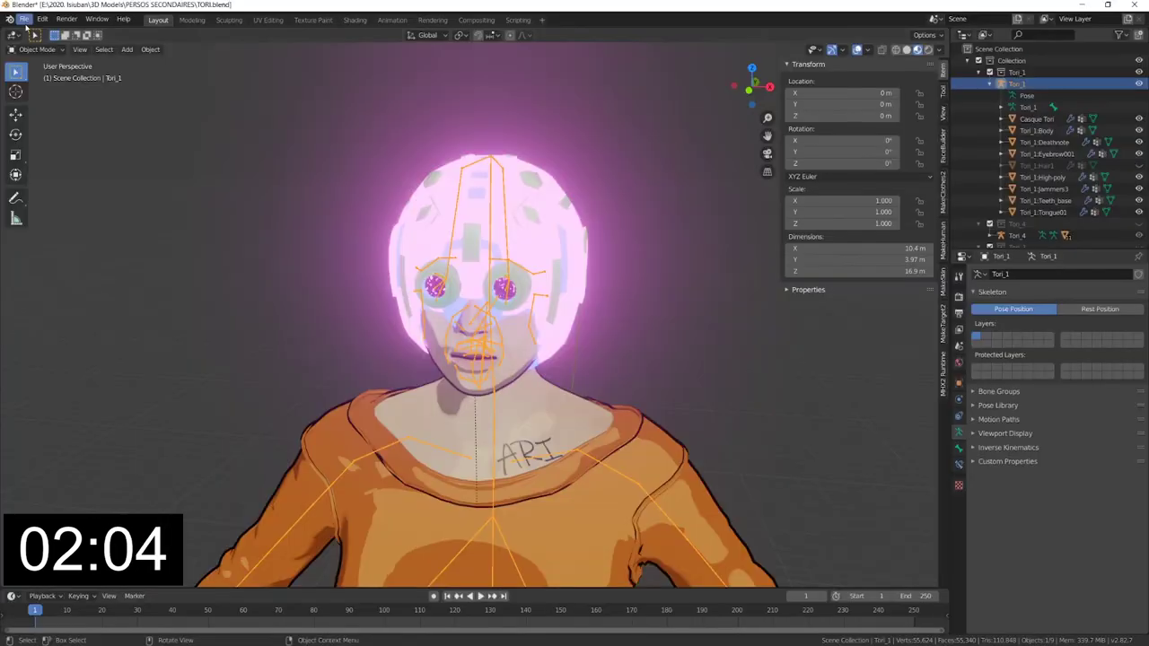
- Switch the rig to Pose Mode and test-rotate the head bone, then cancel
left_click(24, 50)
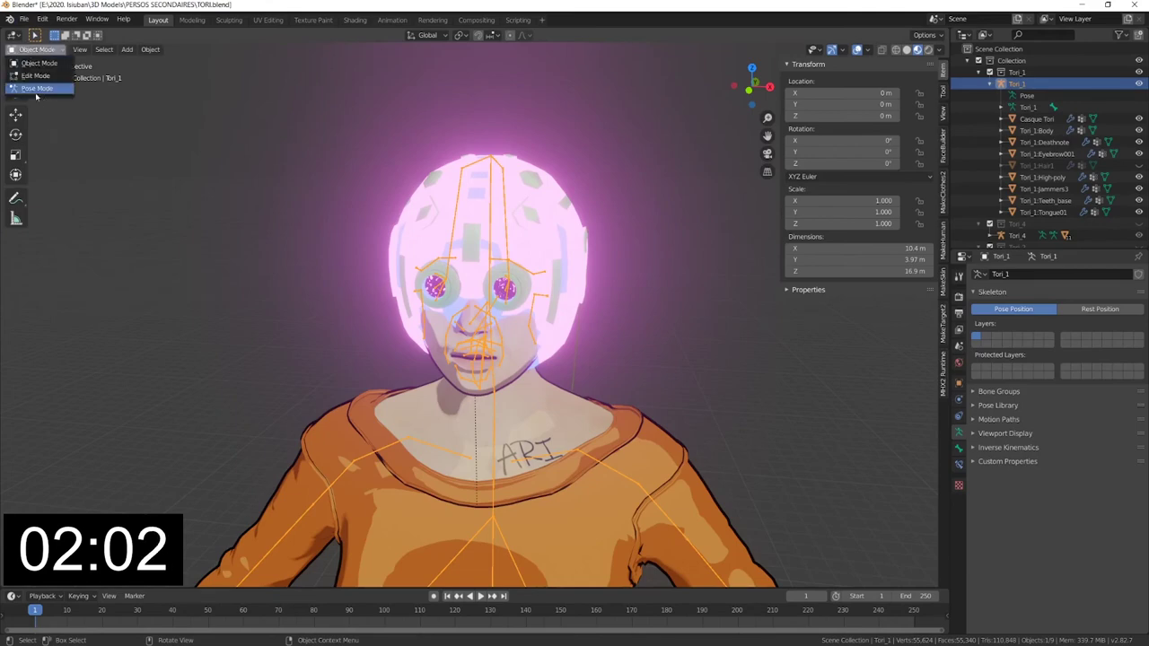
left_click(35, 89)
key("r")
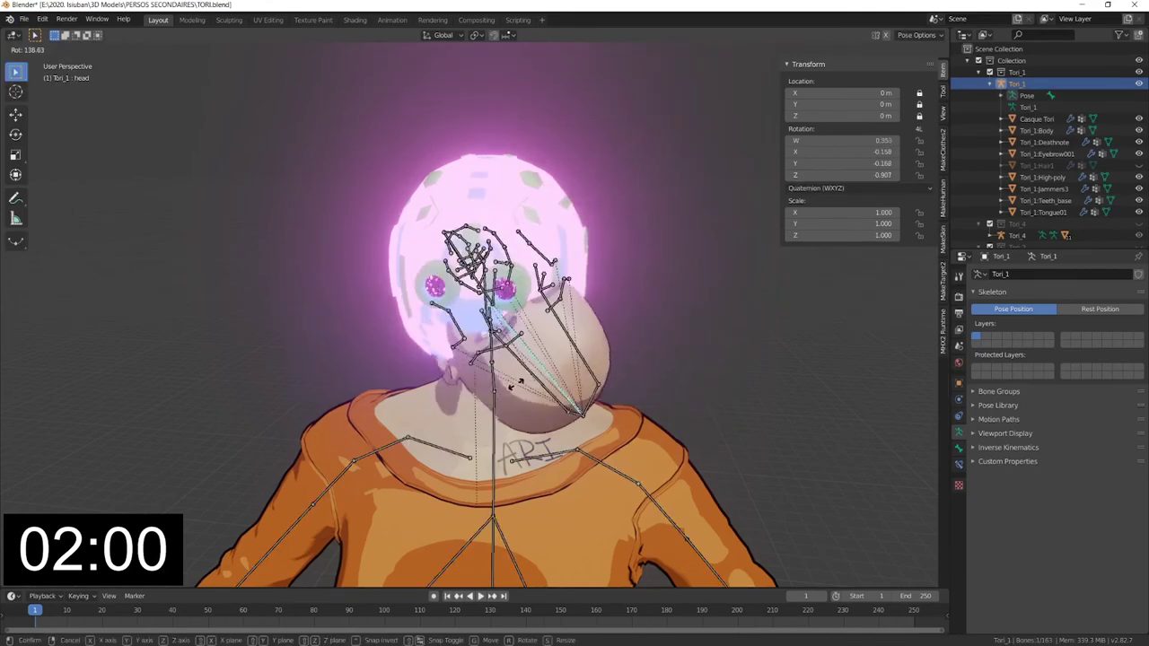
key("Escape")
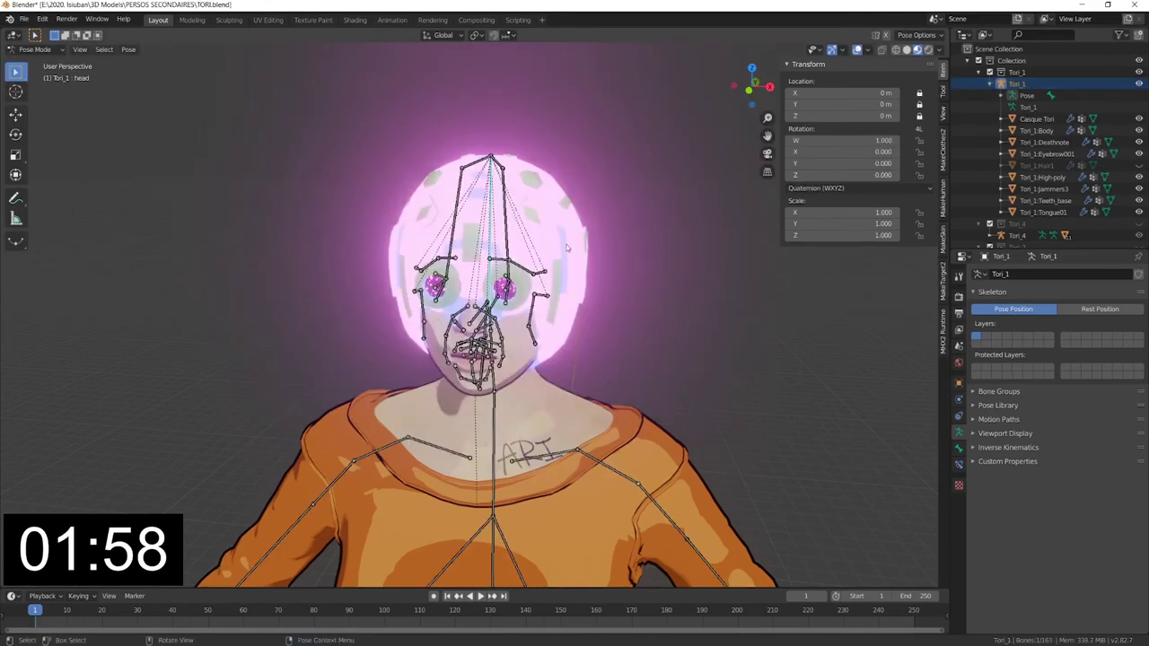
- Return to Object Mode and select the Casque Tori helmet
left_click(29, 50)
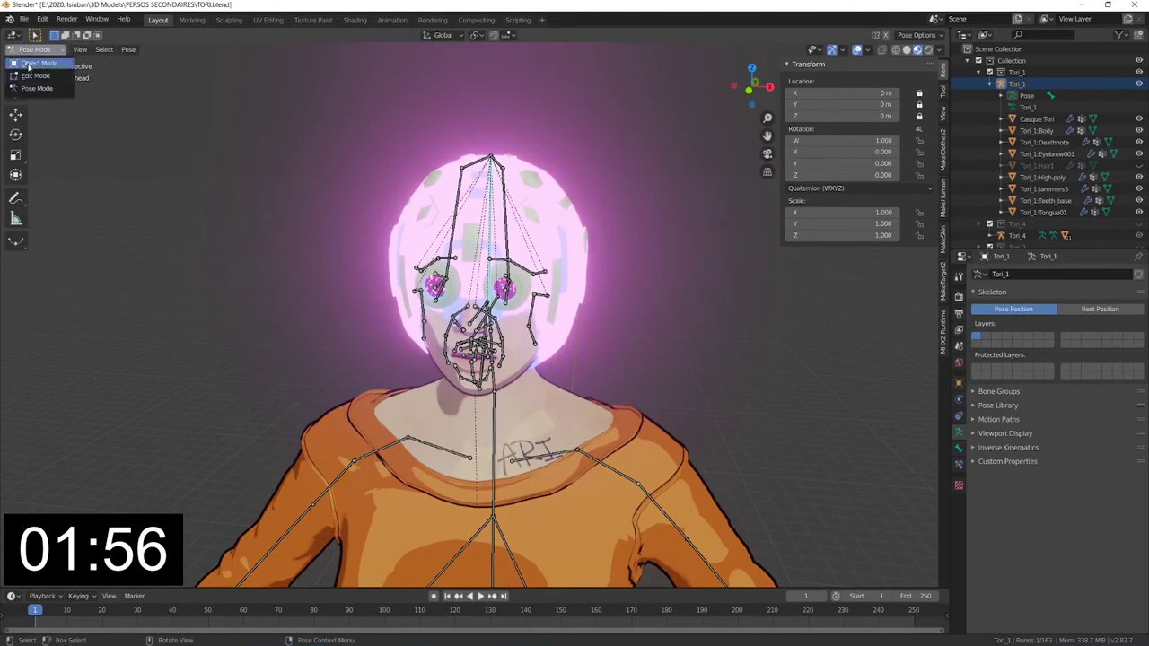
left_click(36, 69)
left_click(569, 241)
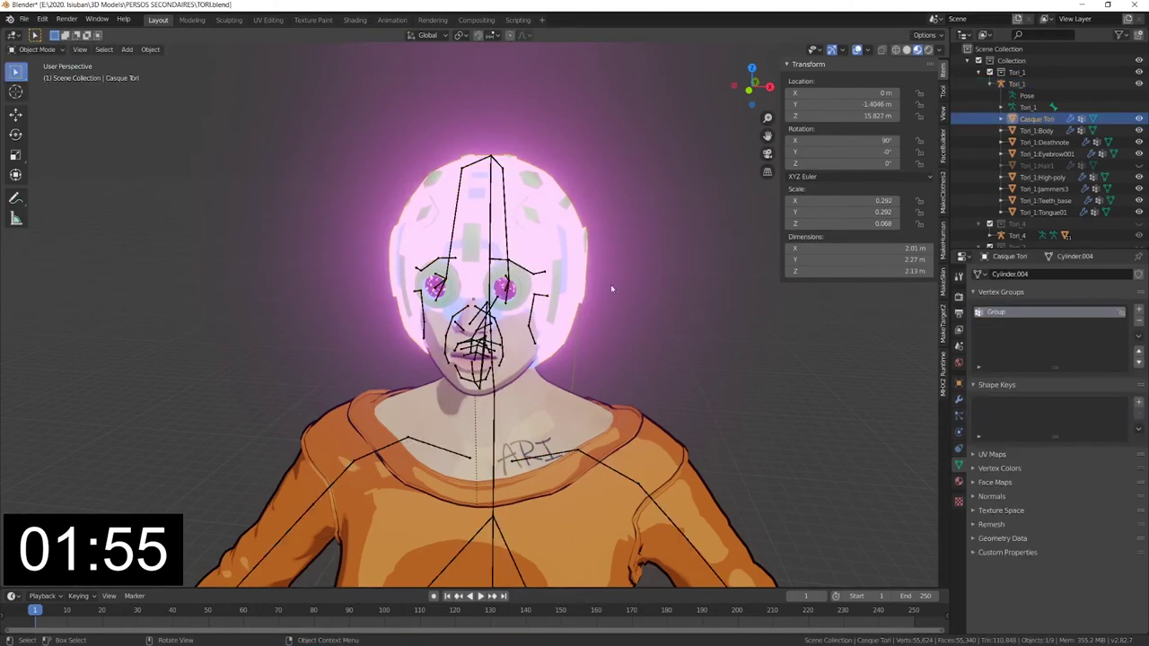
left_click(56, 52)
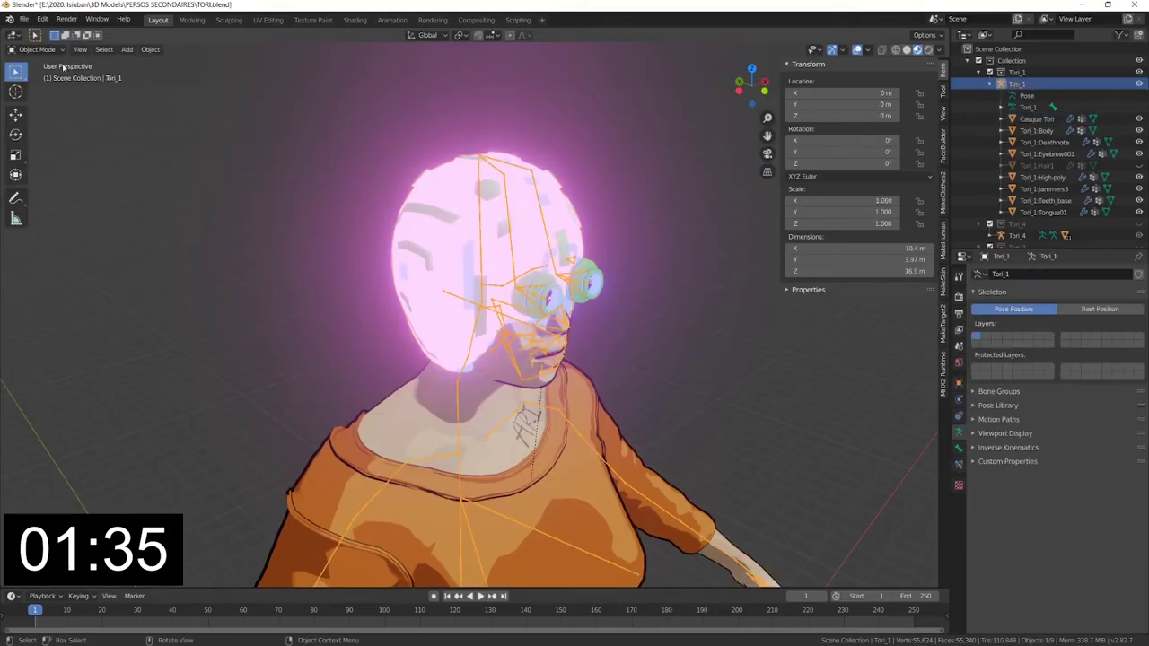
- Switch the rig to Pose Mode and check the head bone's name in its properties
left_click(36, 50)
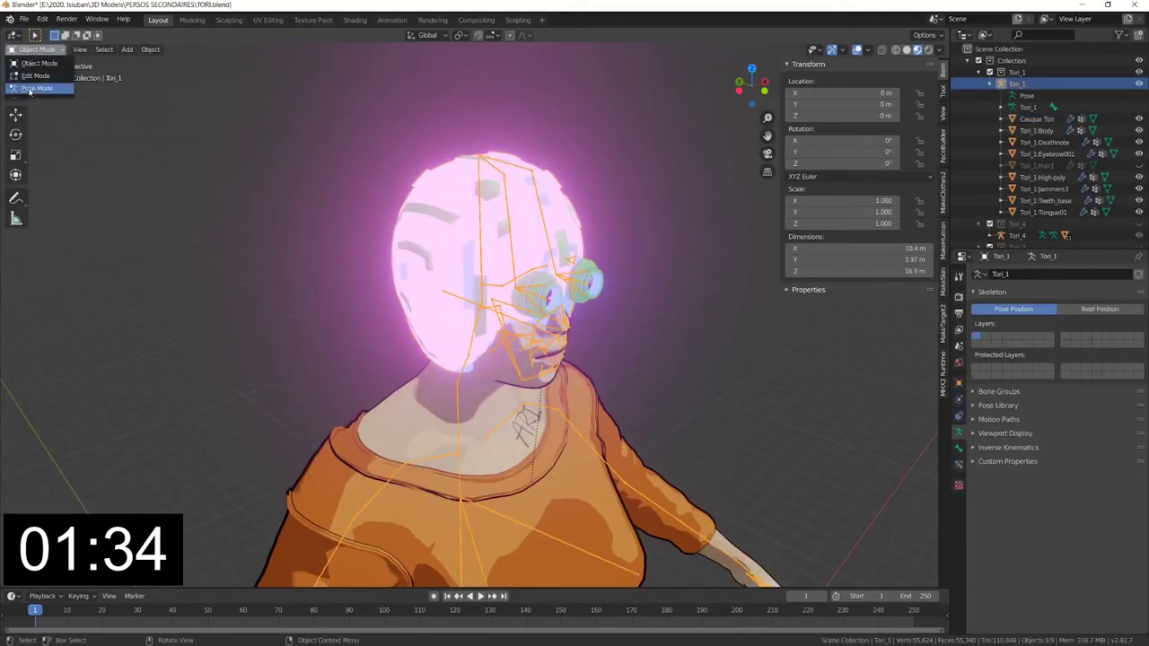
left_click(36, 86)
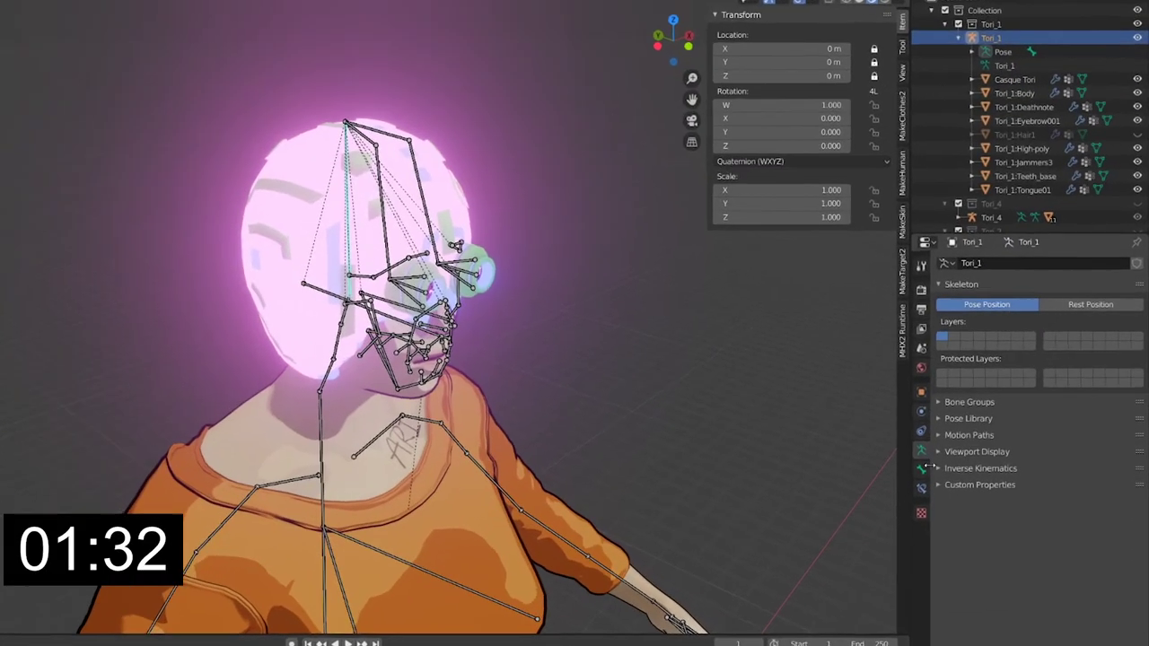
left_click(959, 447)
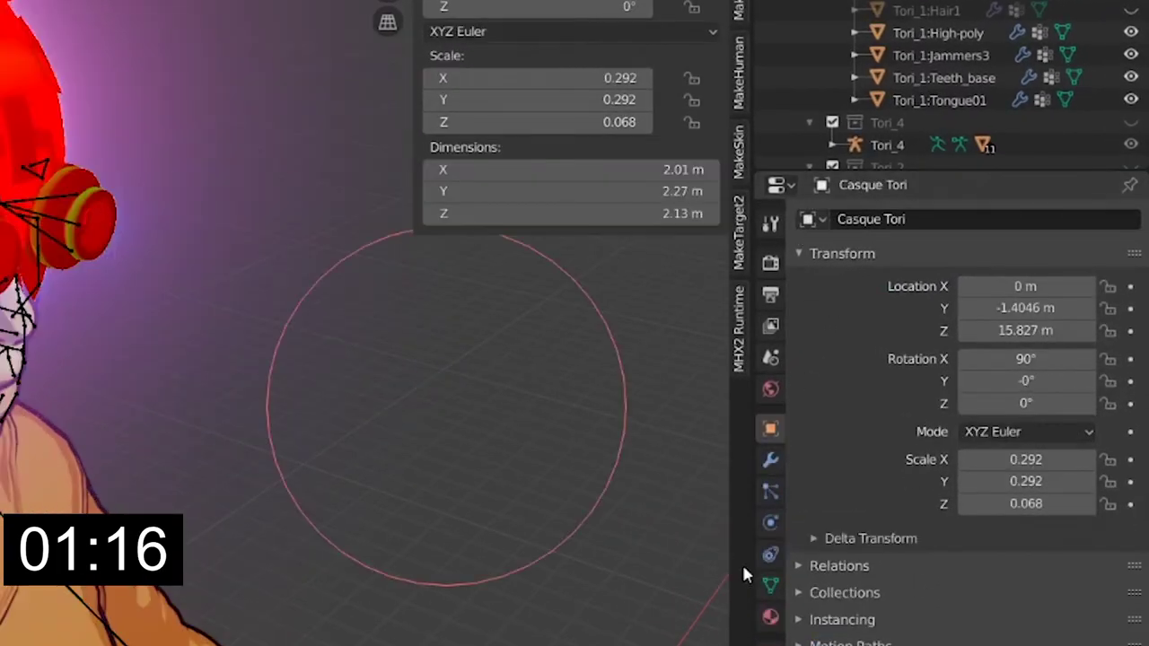
- Rename the helmet's Group vertex group to head
left_click(770, 586)
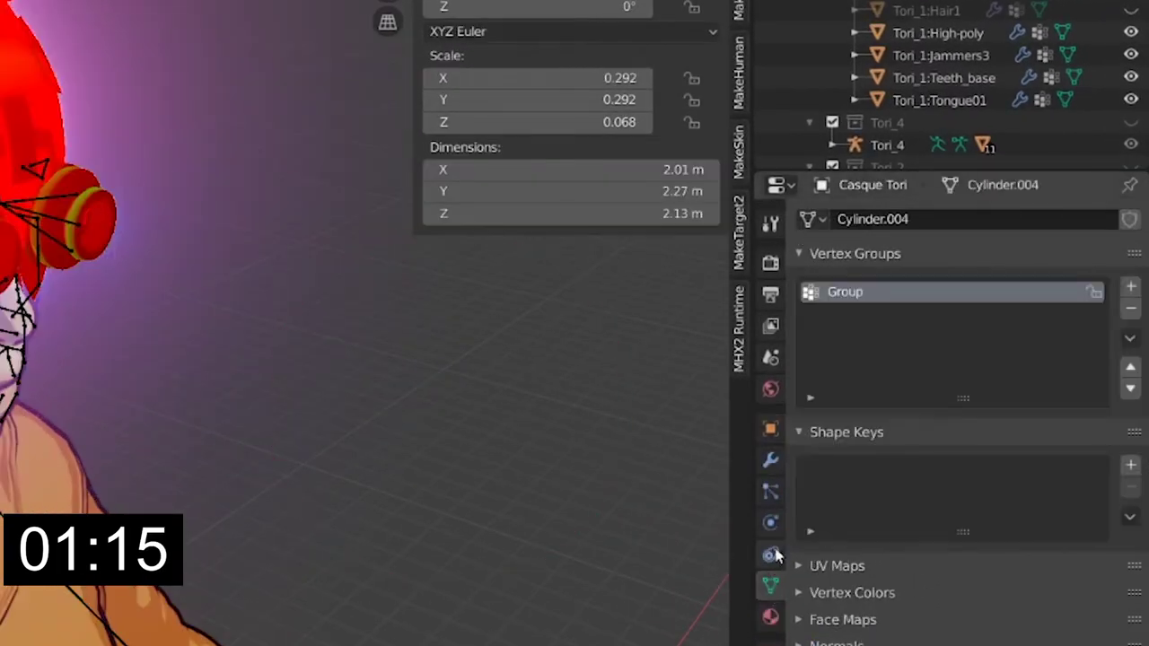
double_click(867, 300)
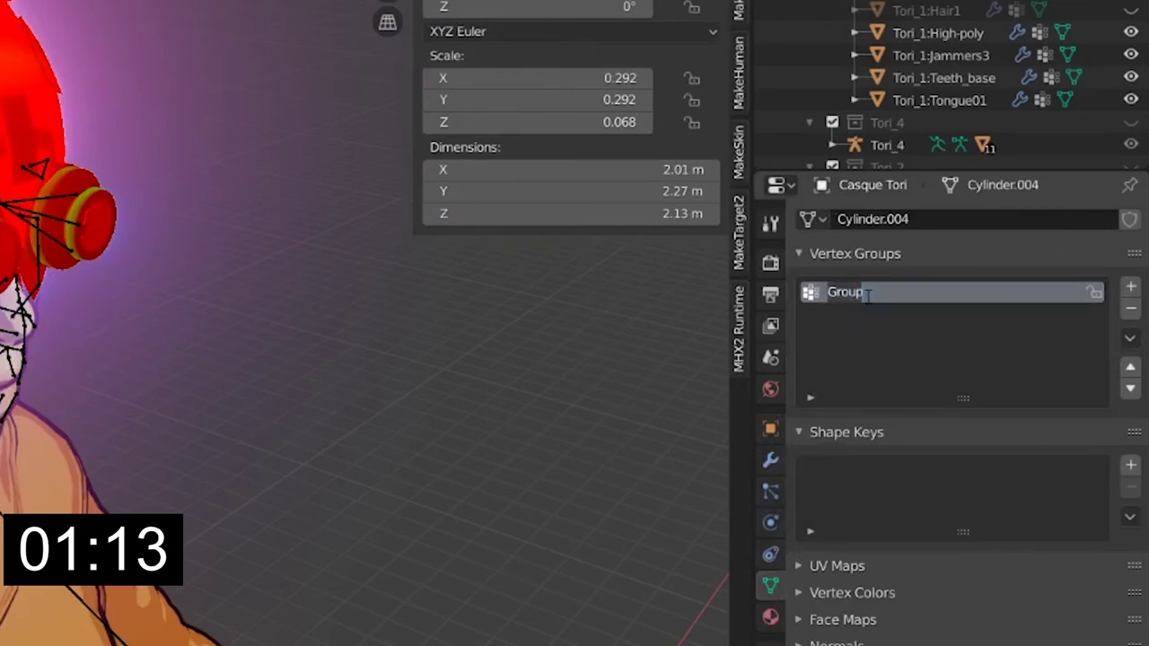
type("head")
key("Return")
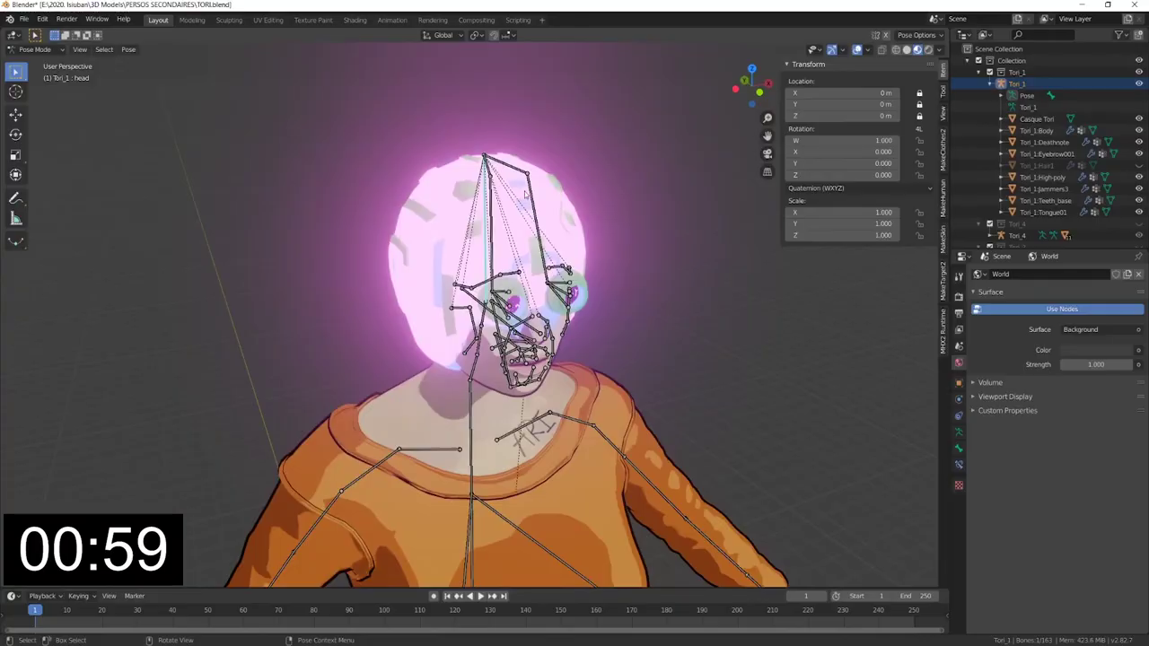
- Put the Casque Tori helmet into Weight Paint mode
left_click(36, 49)
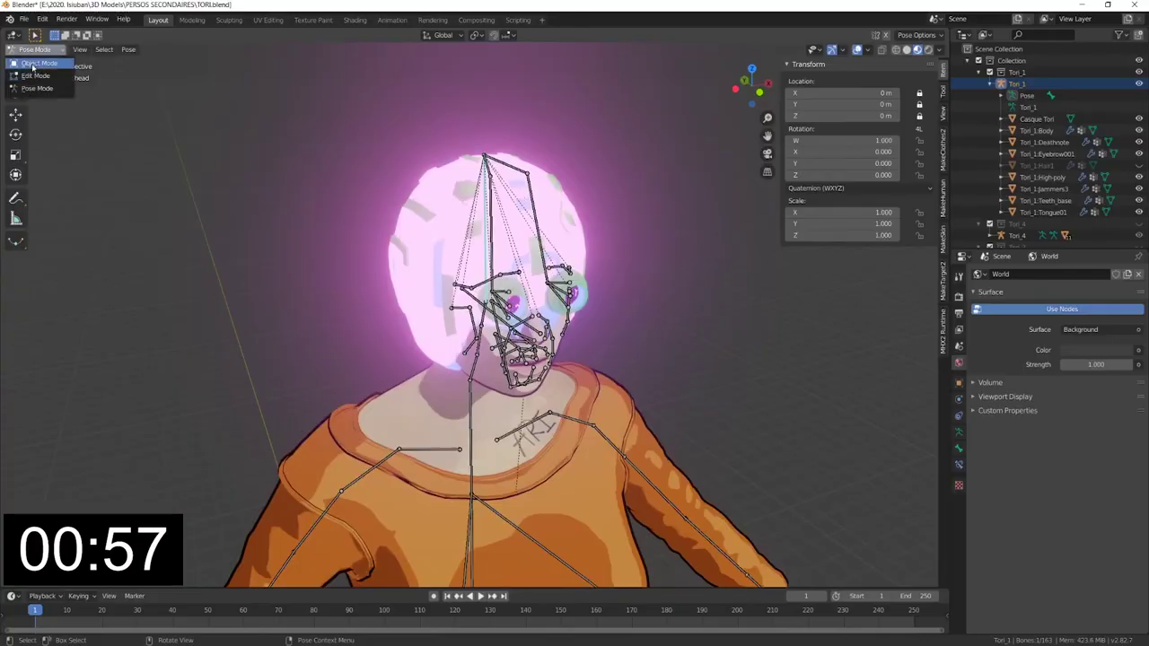
left_click(81, 77)
left_click(22, 52)
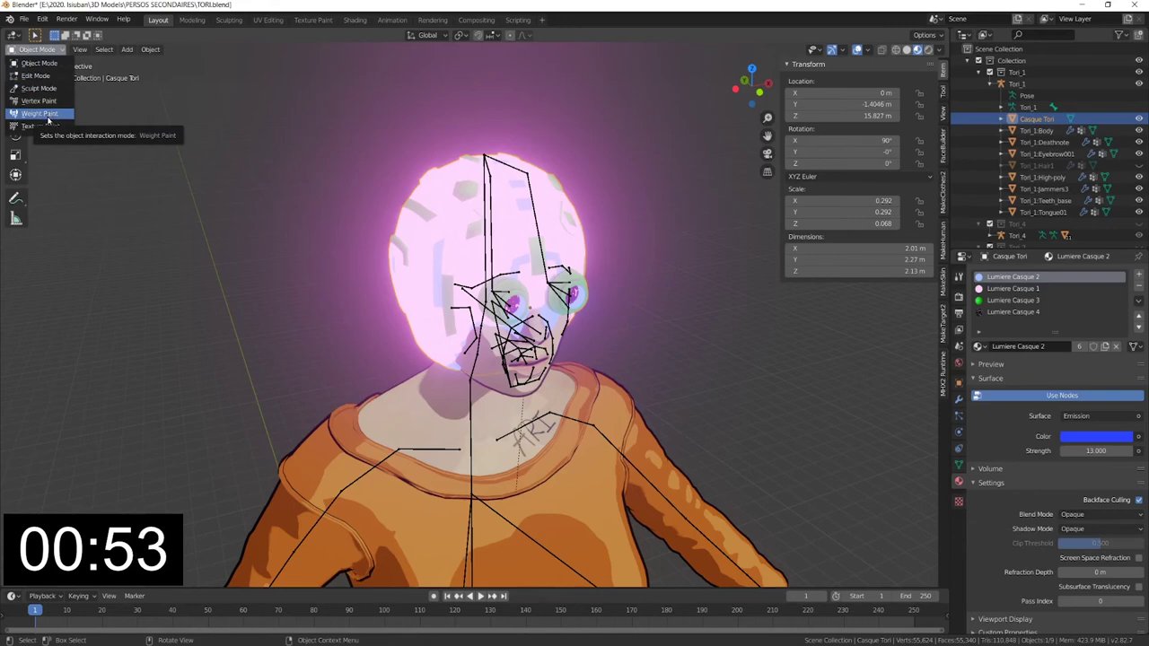
left_click(45, 114)
- Paint full head-group weight over the helmet, then begin rotating the head bone to test
middle_click_drag(485, 359, 628, 359)
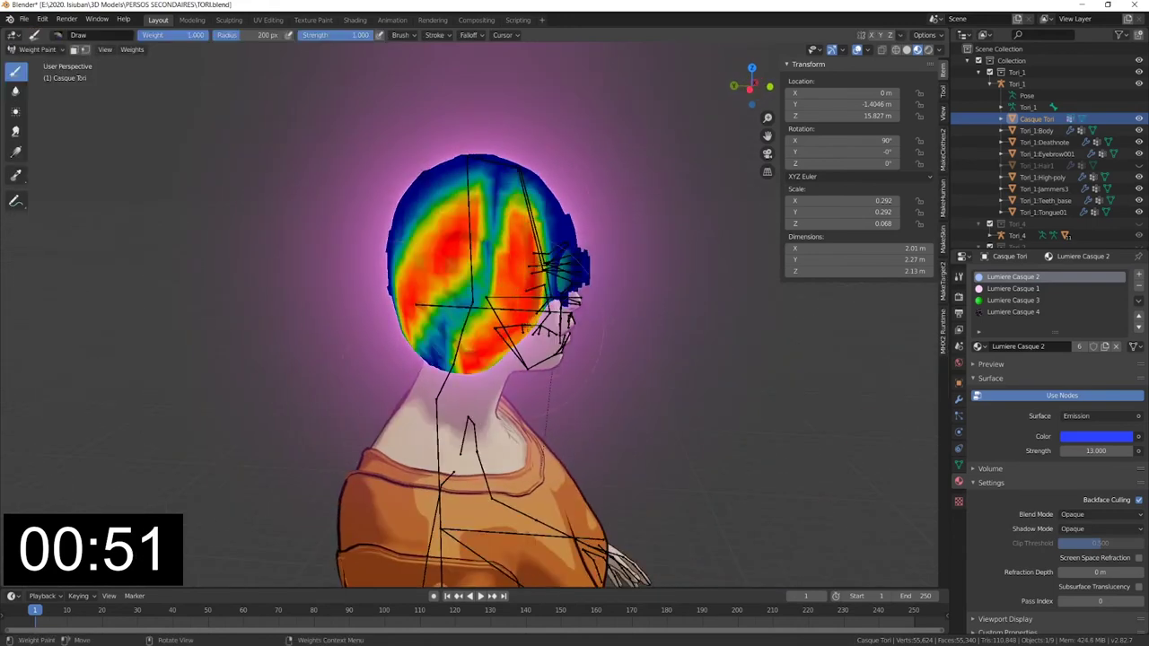
mouse_move(503, 234)
left_mouse_down()
mouse_move(582, 307)
mouse_move(370, 276)
left_mouse_up()
middle_click_drag(491, 281, 328, 301)
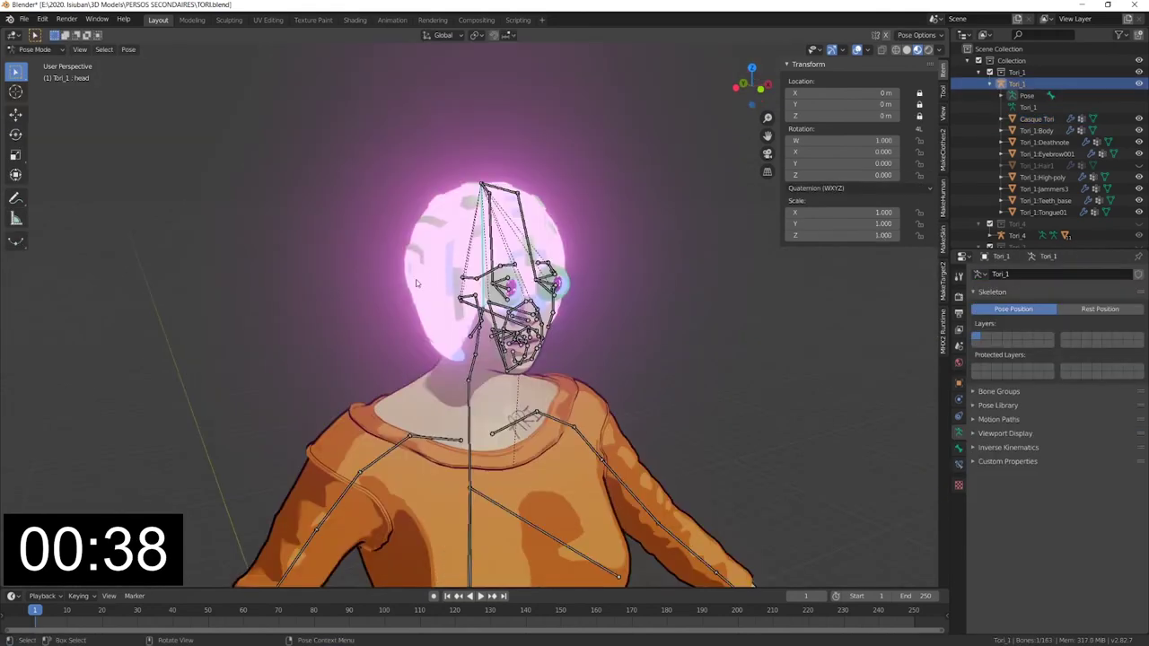
key("r")
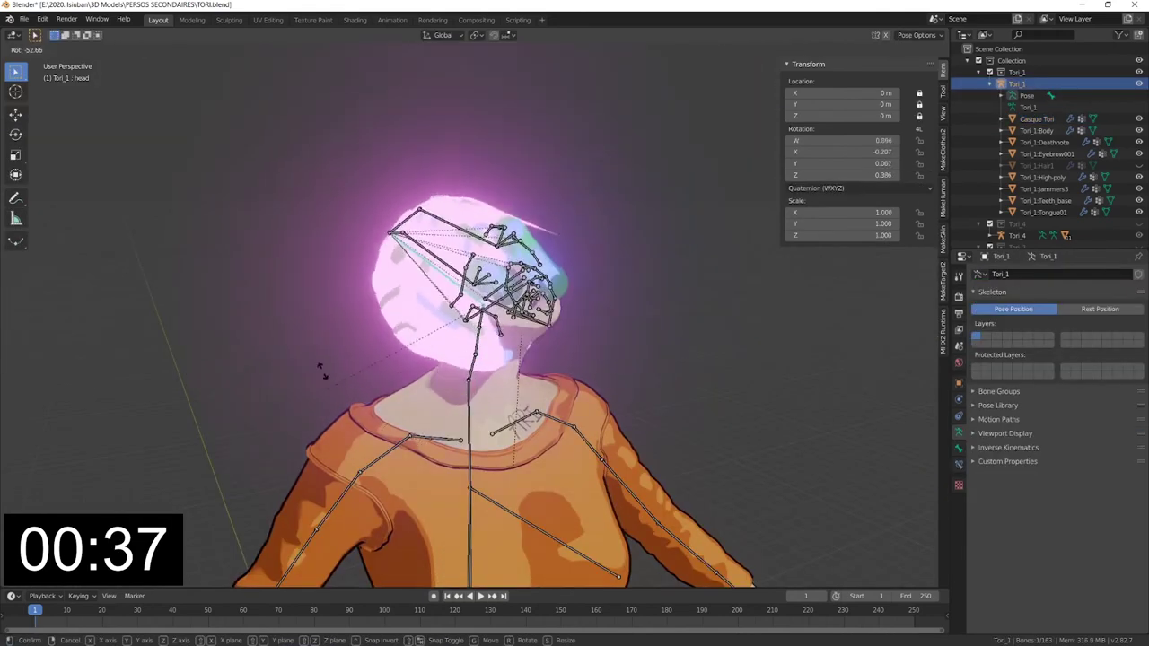
- Confirm the test head rotation, inspect it from the side, and clear it with Alt+R
left_click(679, 465)
middle_click_drag(680, 464, 647, 430)
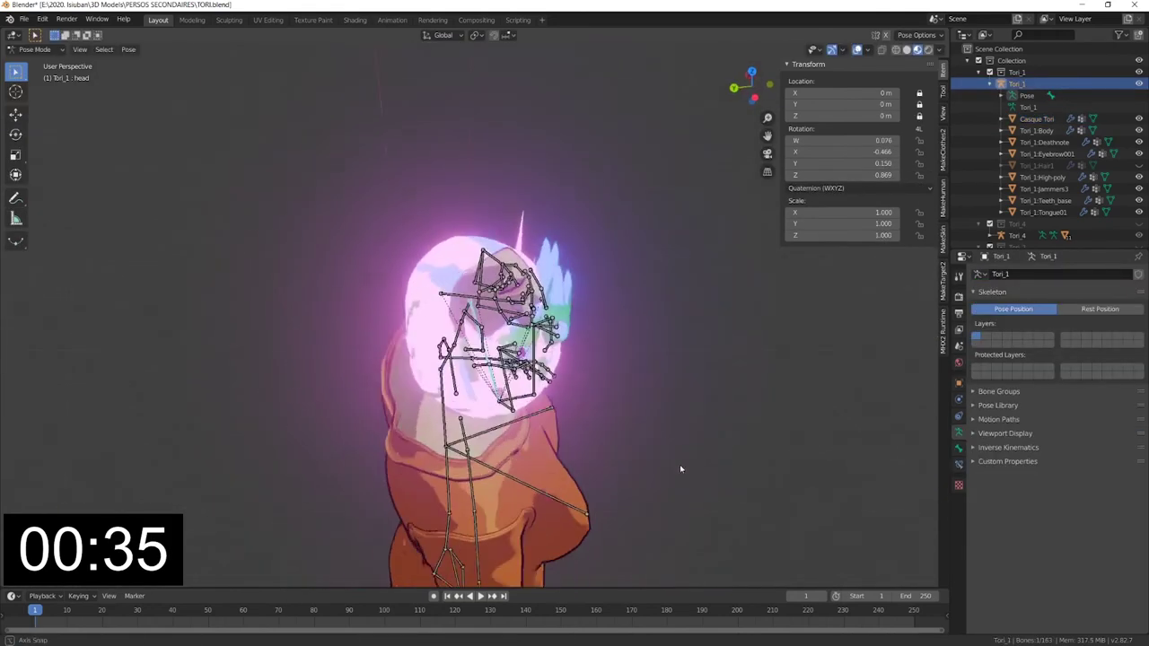
scroll(648, 430, "up", 5)
key("alt+r")
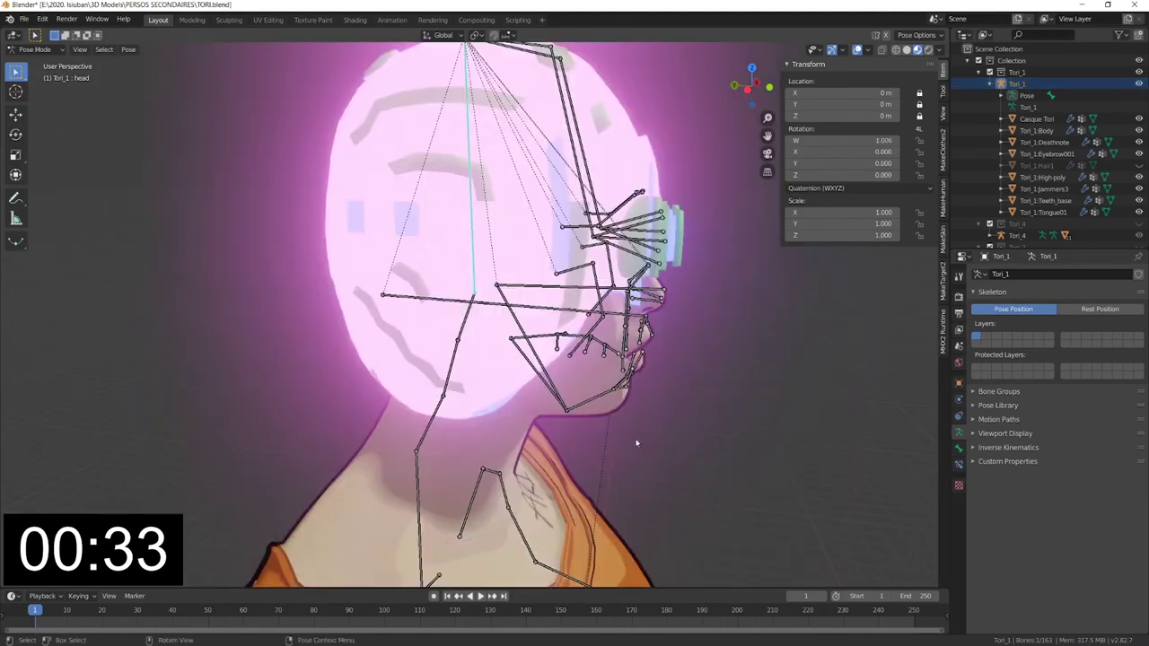
- Try another head rotation, cancel it, and leave Pose Mode
scroll(641, 437, "down", 5)
middle_click_drag(641, 436, 538, 404)
key("r")
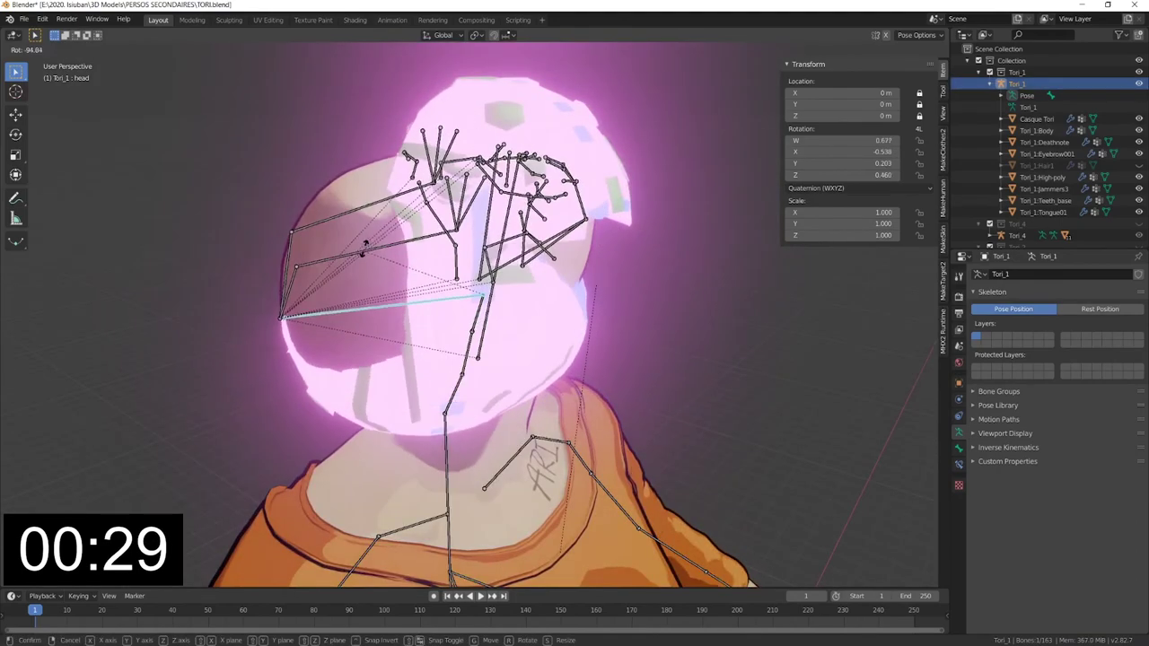
key("Escape")
mouse_move(485, 359)
middle_mouse_down()
mouse_move(618, 351)
mouse_move(512, 284)
middle_mouse_up()
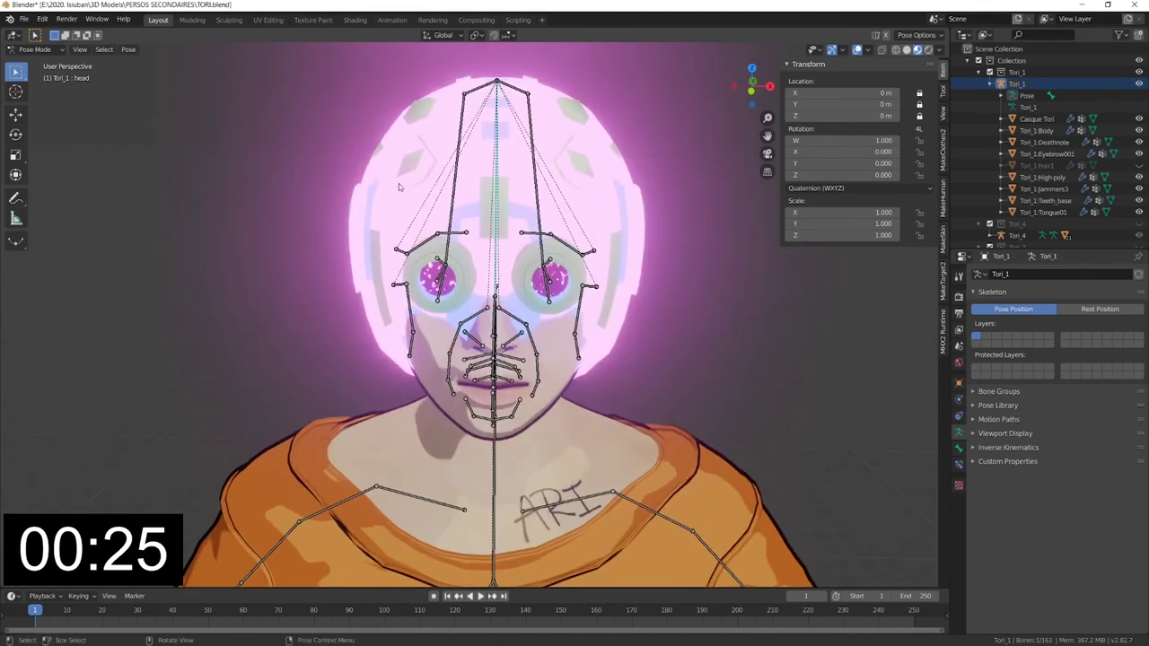
left_click(35, 49)
- In Edit Mode, select all helmet vertices and assign them to the head group at weight 1.000
left_click(41, 66)
left_click(503, 135)
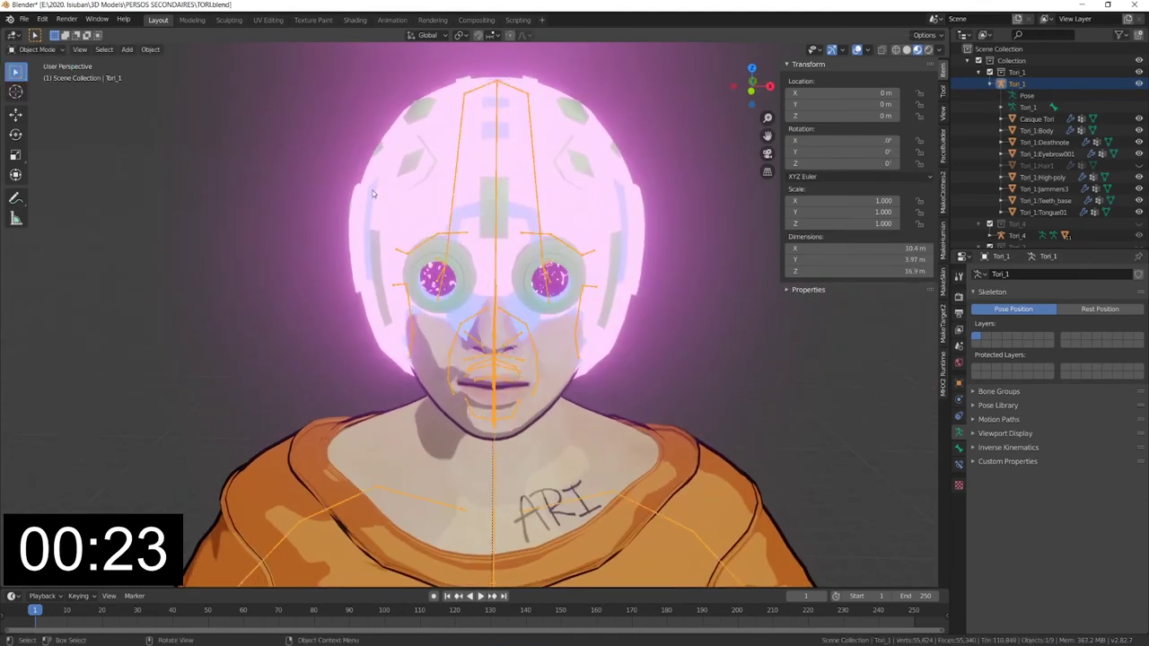
key("Tab")
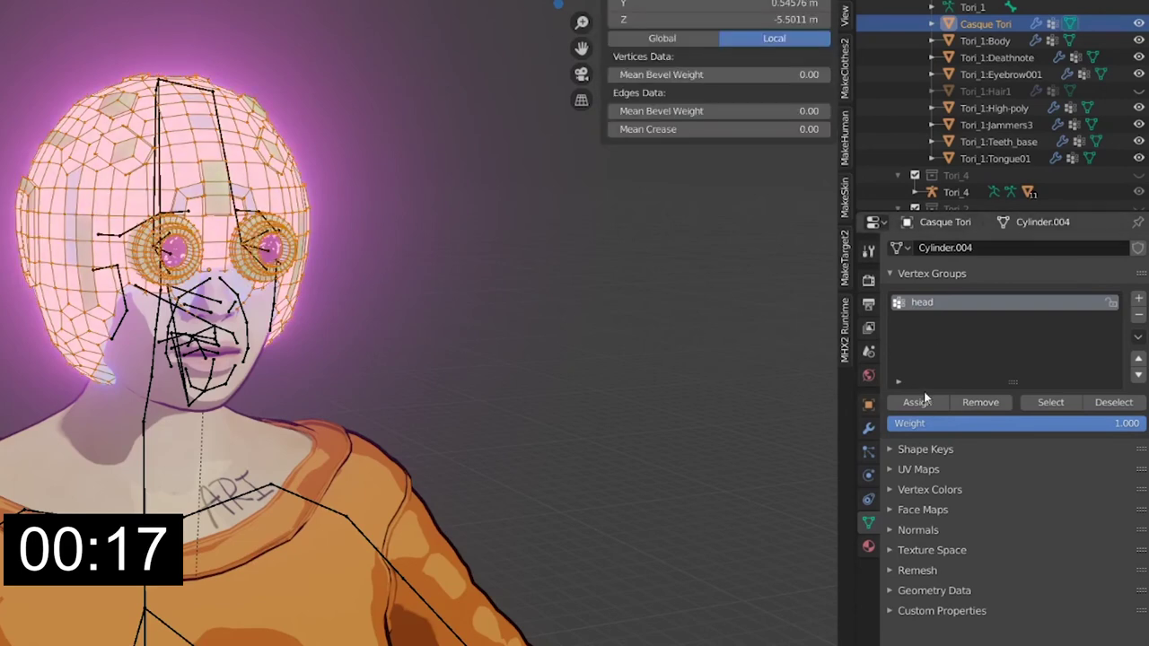
left_click(924, 401)
key("Tab")
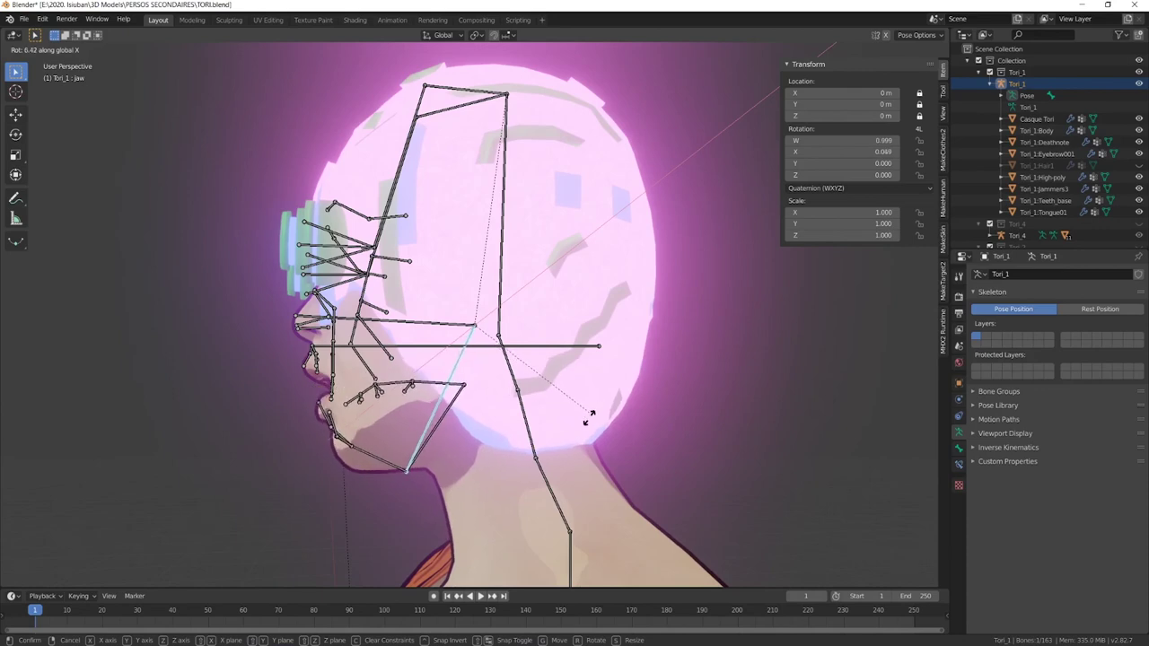
- Rotate the head bone freely and along X to confirm the glowing helmet follows
middle_click_drag(485, 437, 495, 412)
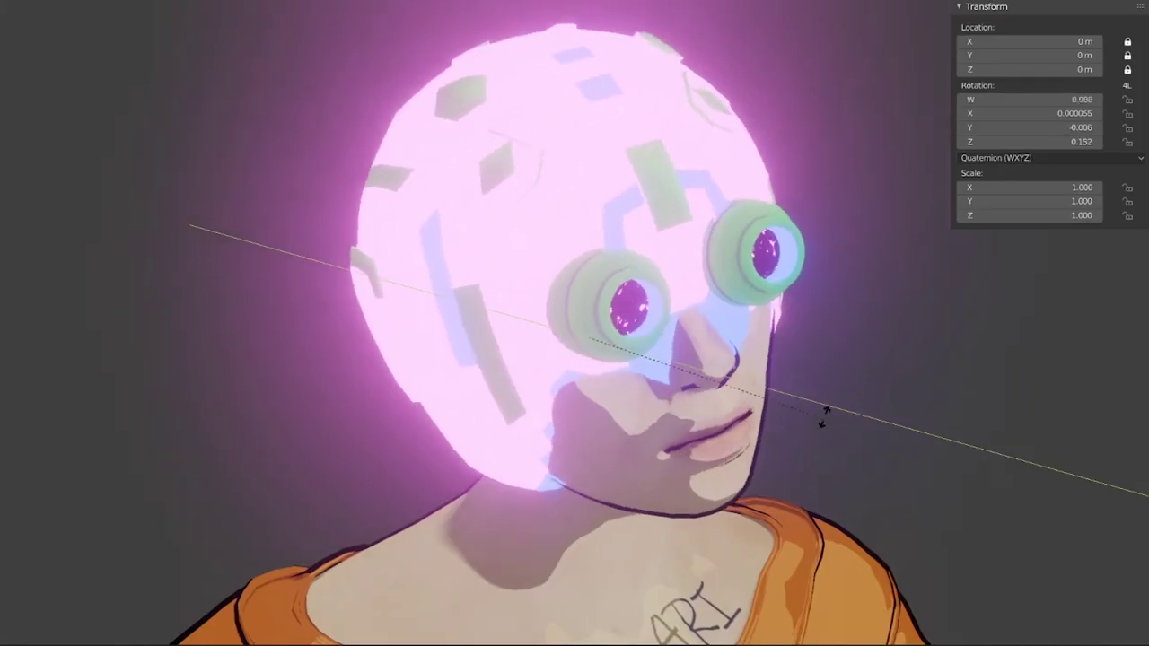
left_click(811, 474)
key("r")
key("x")
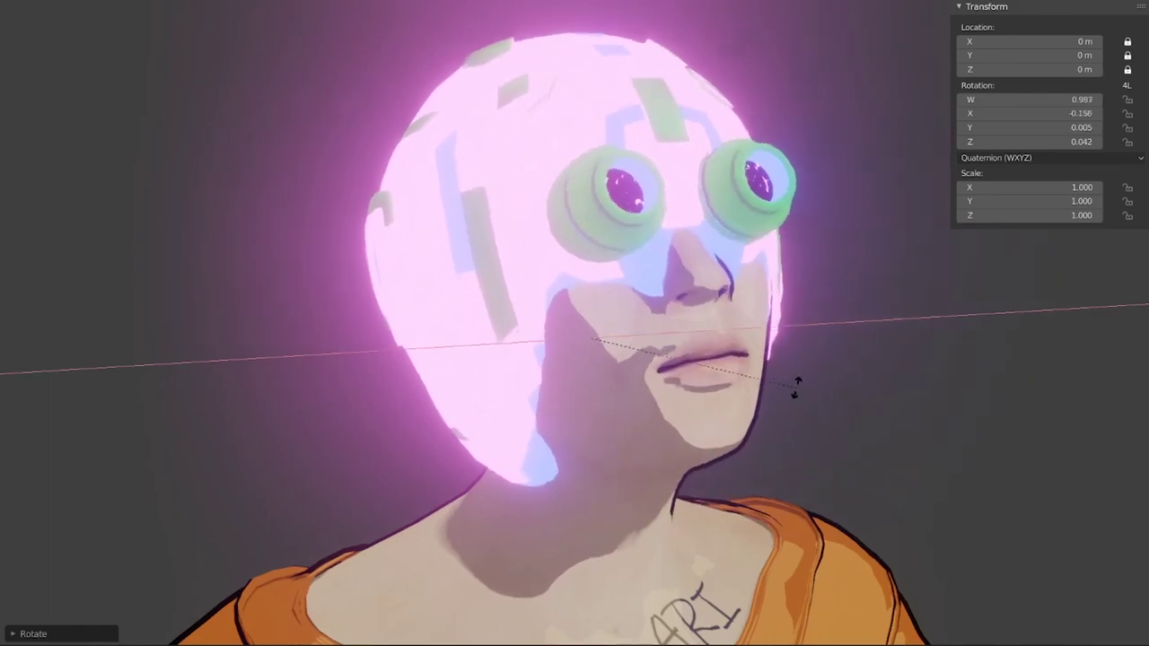
left_click(803, 474)
key("r")
key("r")
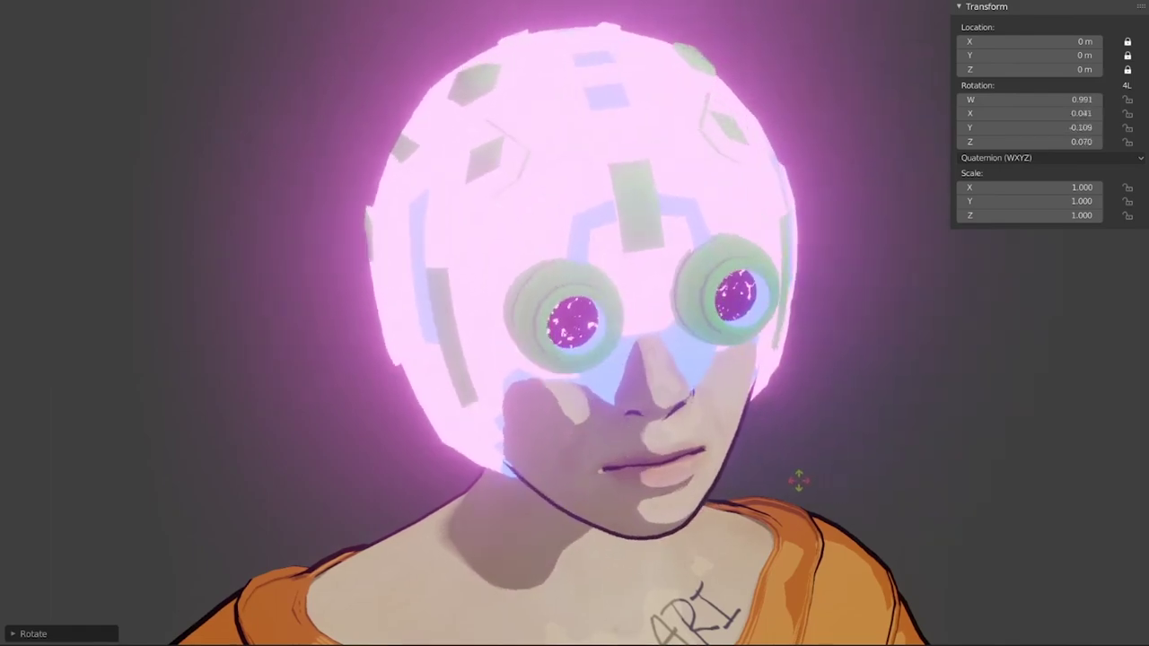